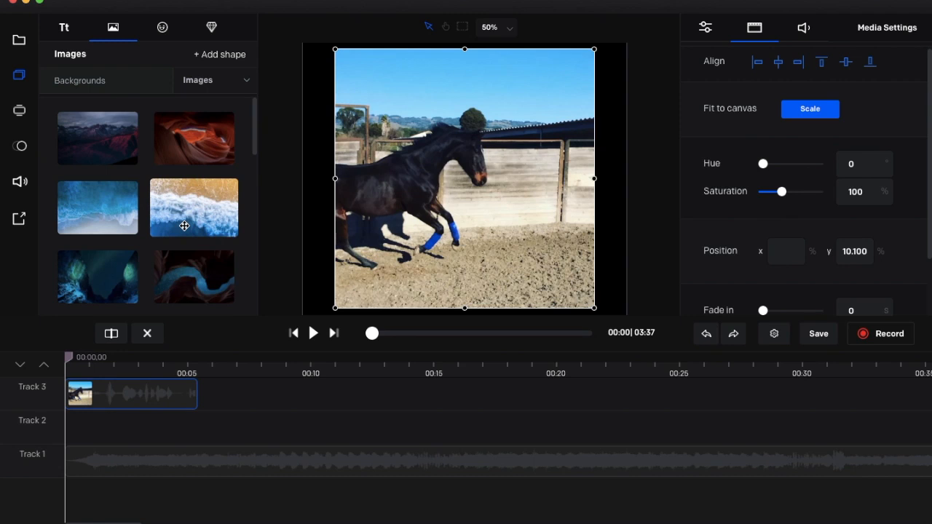
Add the "IT'S A BOY!" typography preset to the upper part of the canvas and select it.
left_click(21, 40)
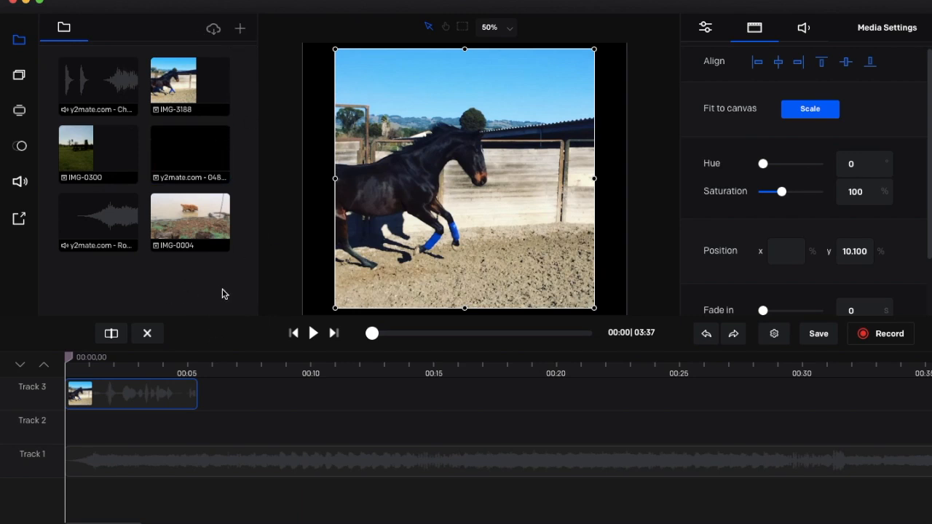
left_click(19, 80)
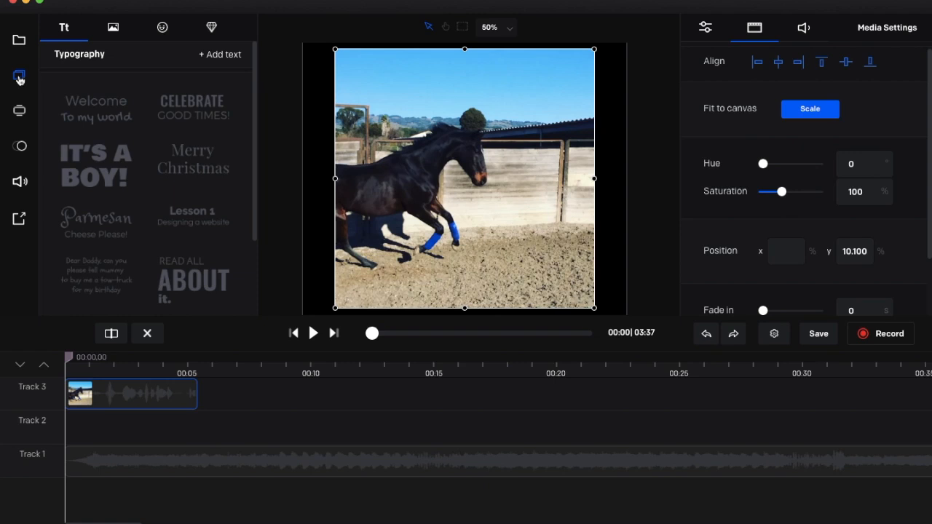
scroll(121, 146, "down", 3)
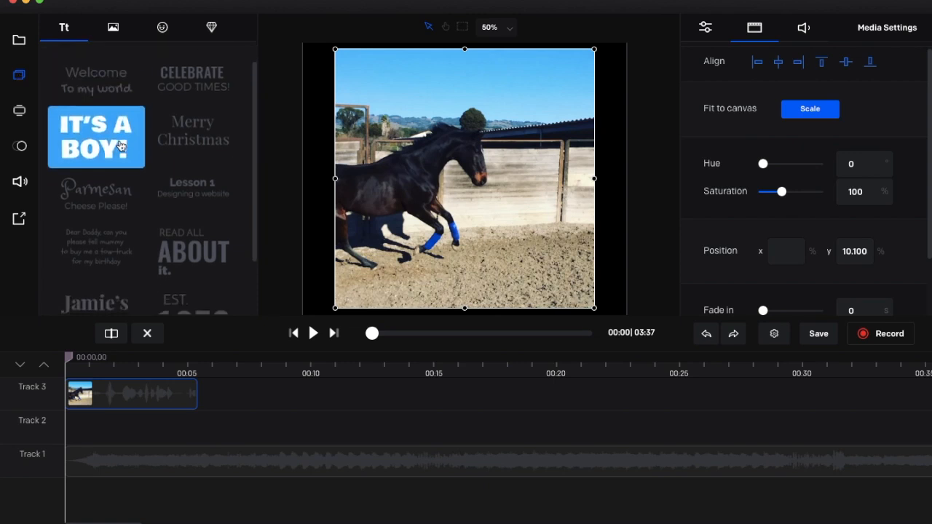
scroll(119, 143, "down", 1)
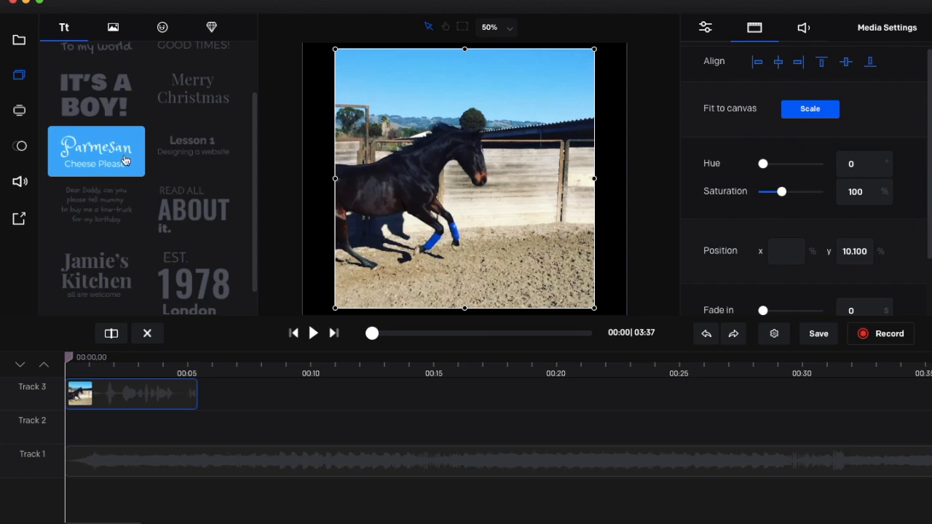
scroll(124, 159, "down", 2)
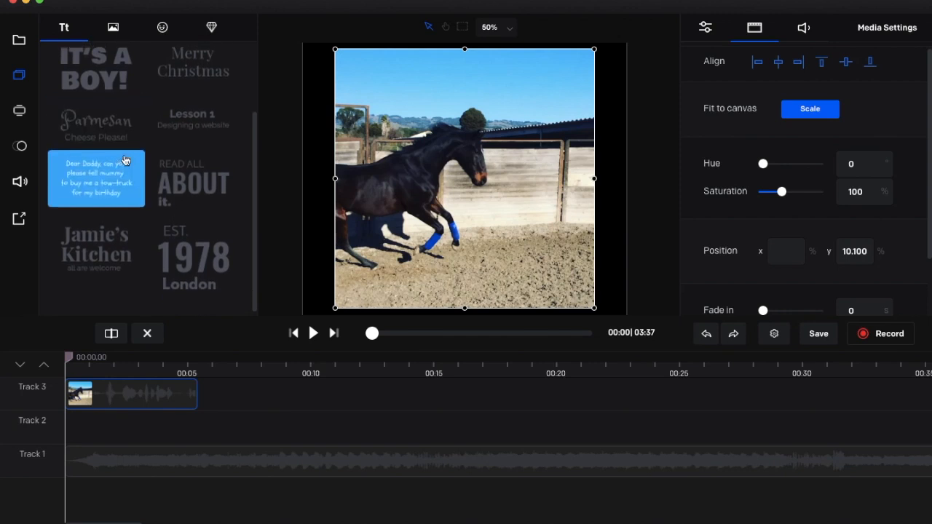
left_click_drag(95, 73, 464, 230)
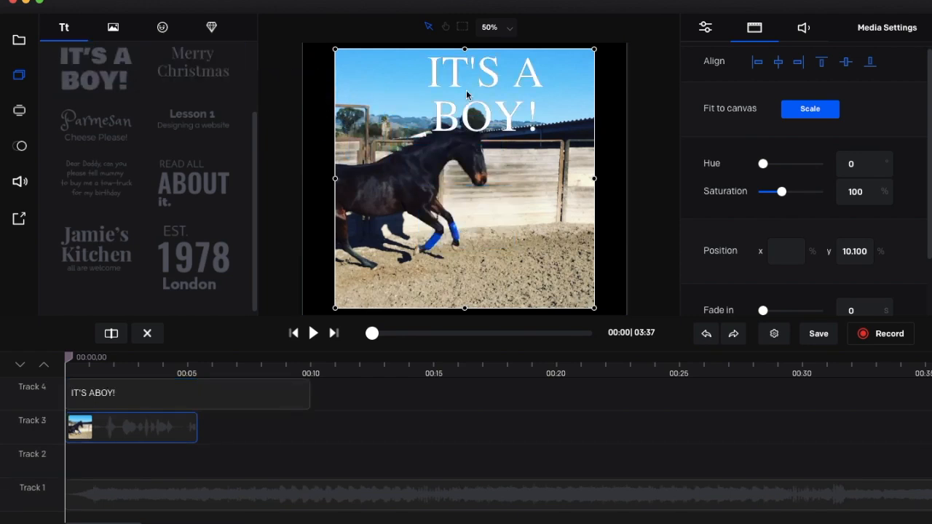
left_click(479, 71)
left_click(144, 393)
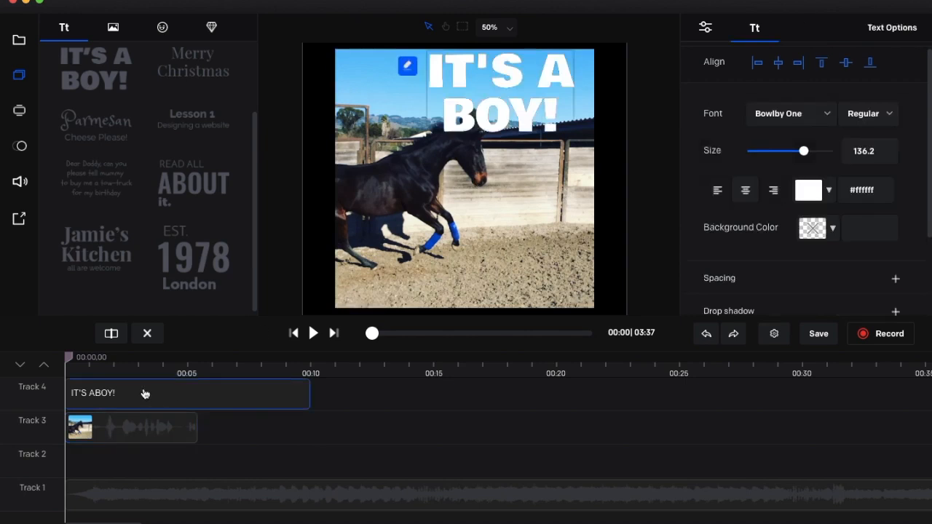
Edit the "IT'S A BOY!" title in place on the canvas, retyping its first letter "I".
left_click_drag(125, 389, 125, 430)
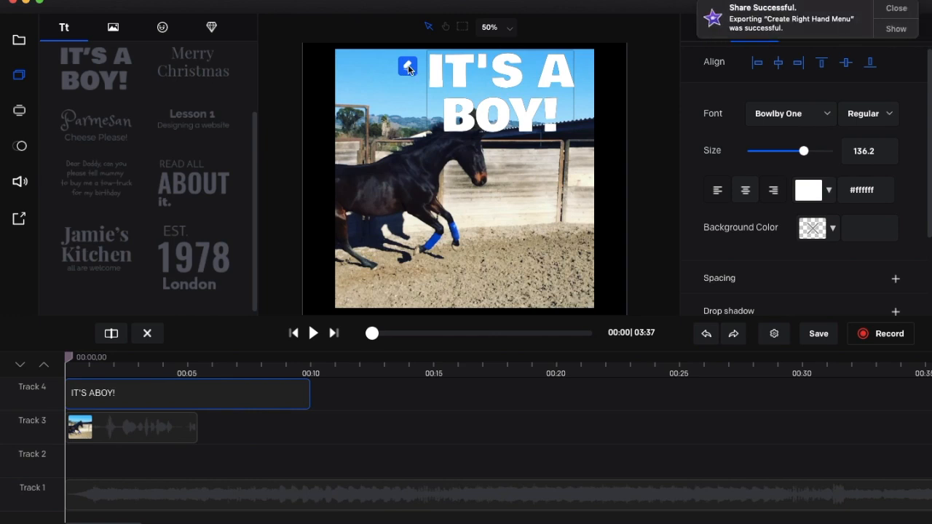
left_click(896, 11)
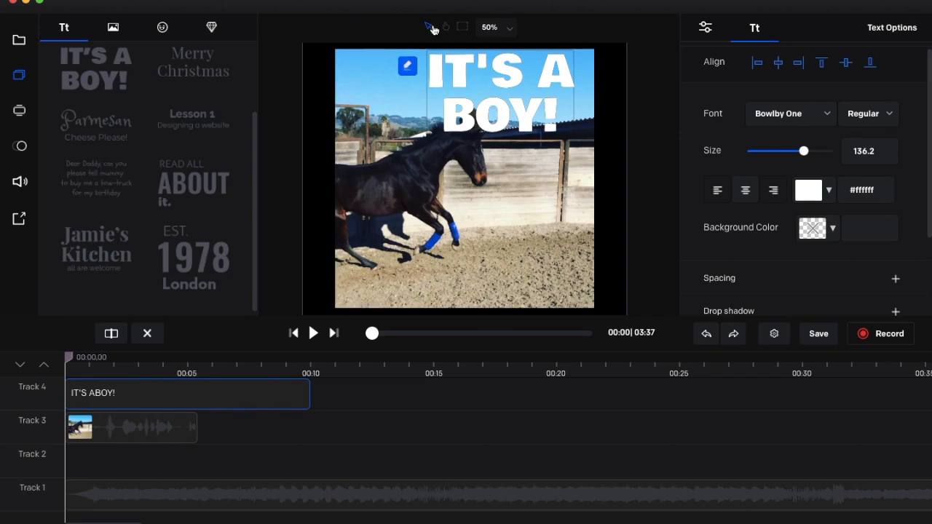
left_click(407, 67)
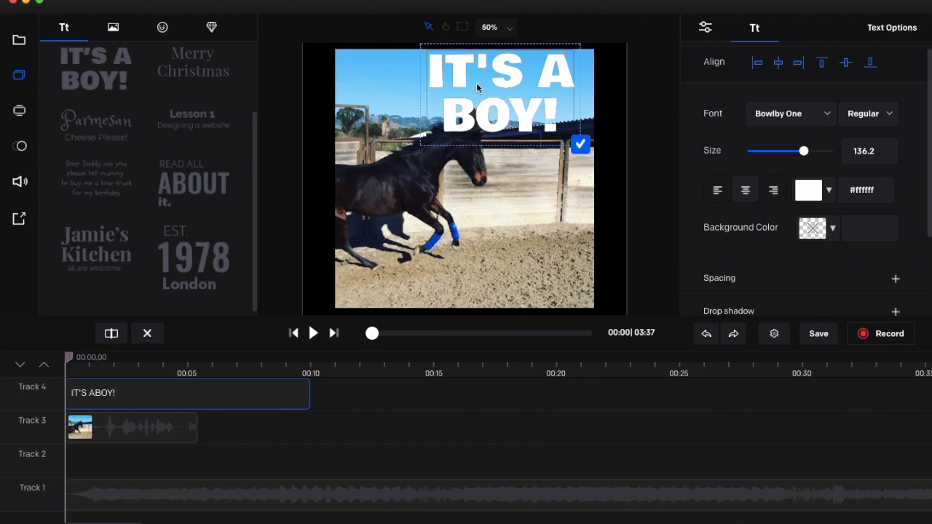
key("Right")
key("BackSpace")
type("I")
left_click(581, 148)
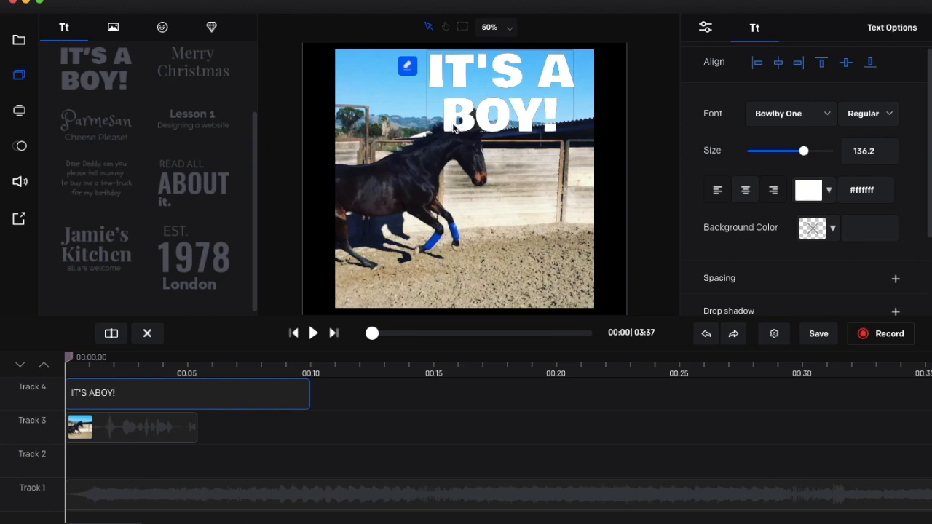
left_click(409, 70)
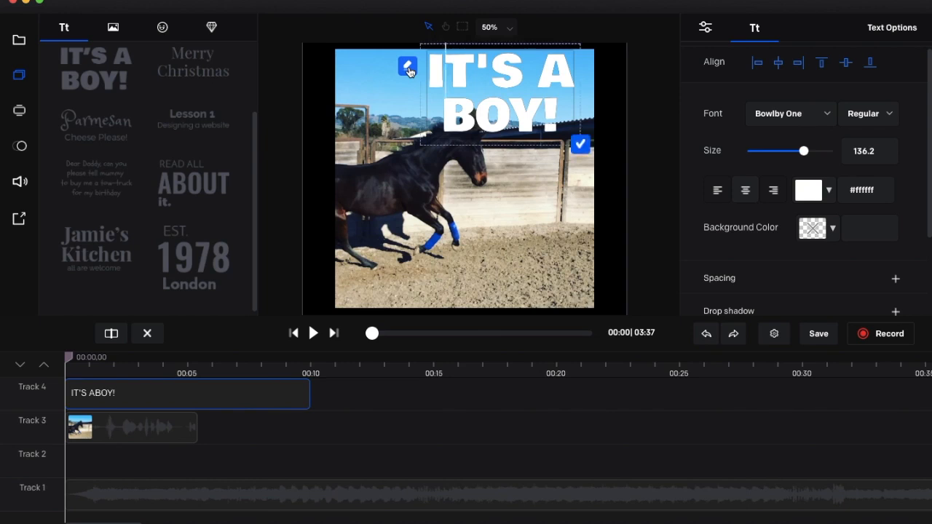
left_click(575, 146)
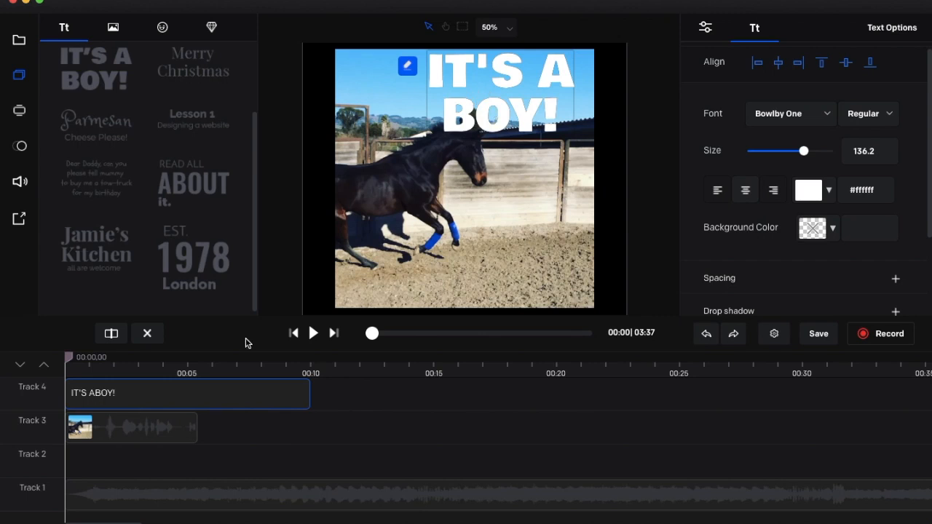
Delete the "IT'S A BOY!" title from Track 4.
scroll(113, 136, "up", 3)
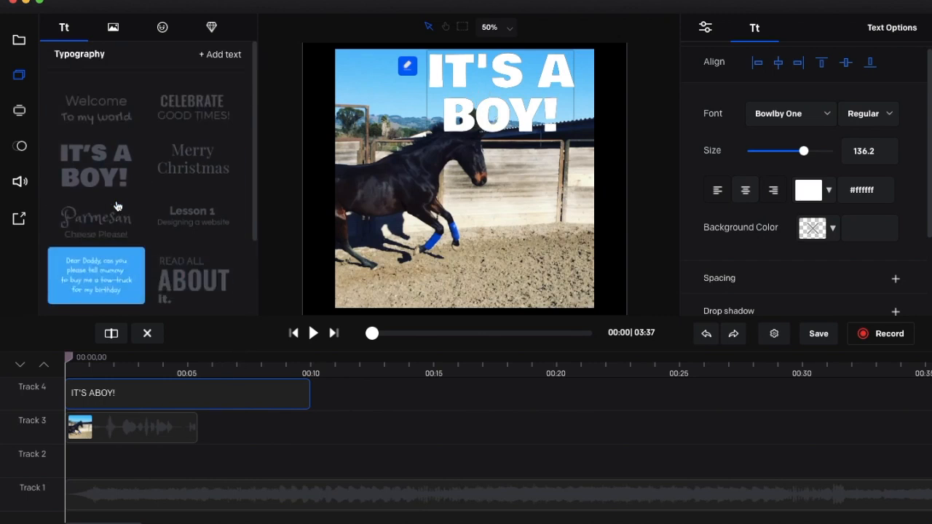
key("Delete")
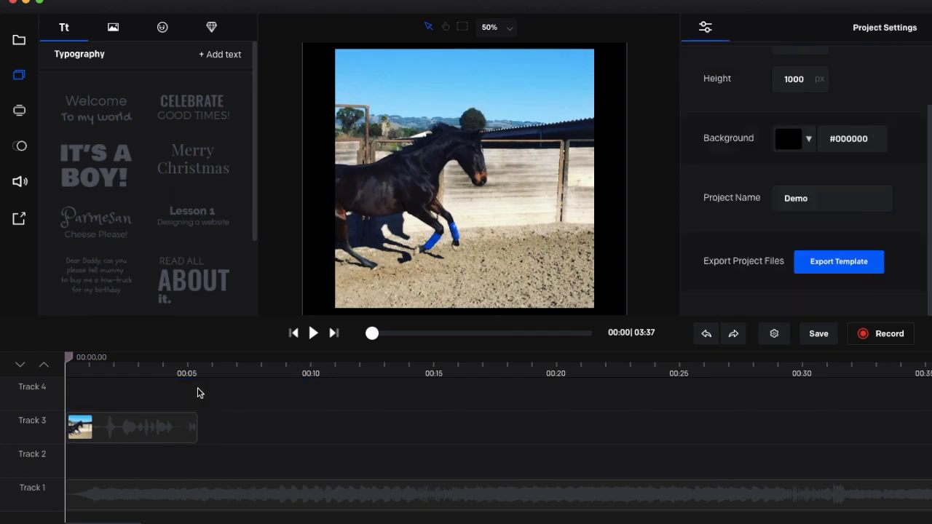
Browse the background images in the image library and look at its Icons category.
left_click(114, 31)
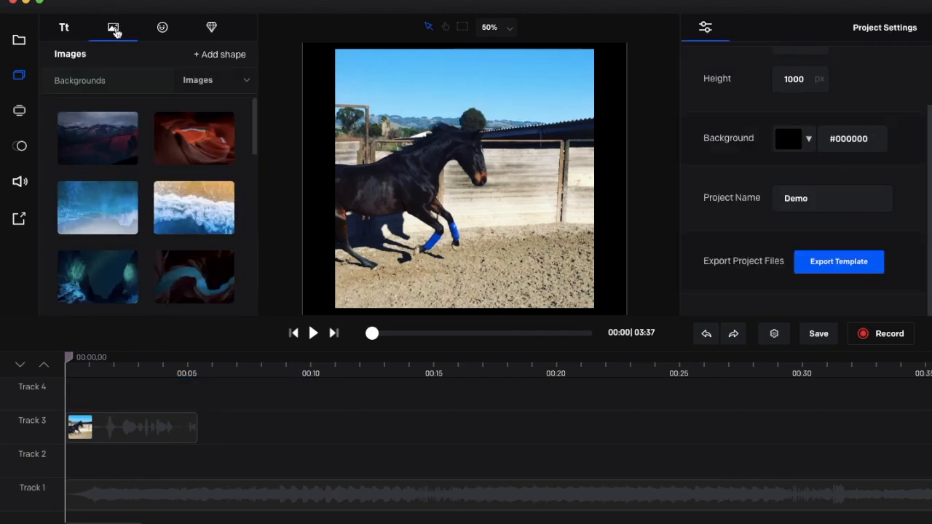
scroll(174, 193, "down", 2)
scroll(173, 193, "down", 10)
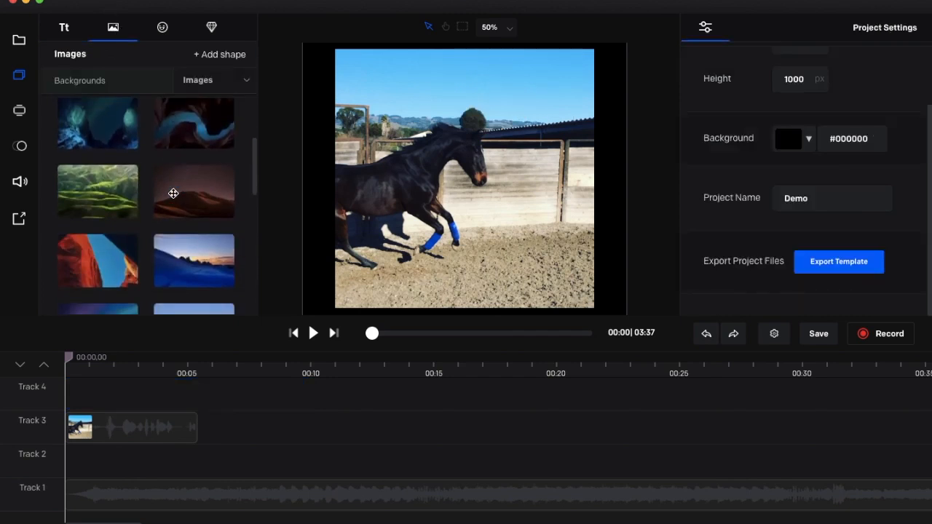
scroll(173, 194, "down", 2)
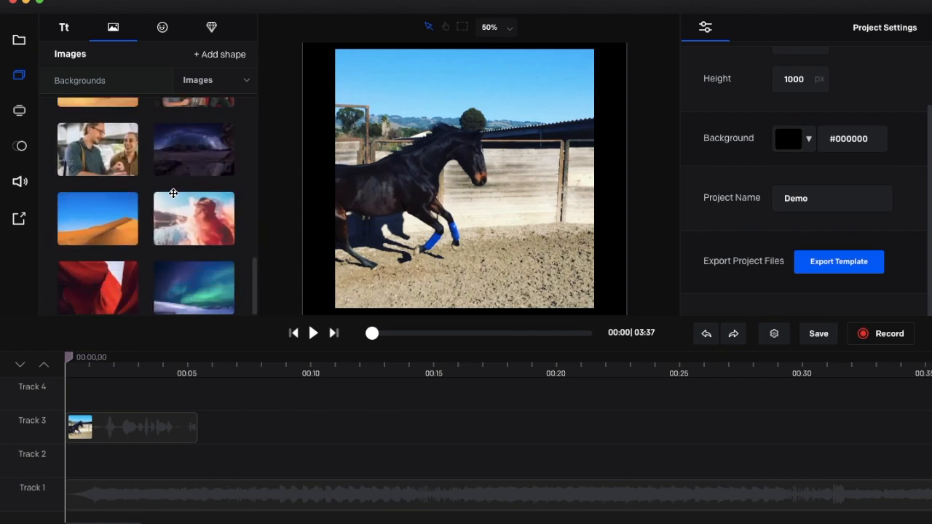
scroll(174, 194, "up", 10)
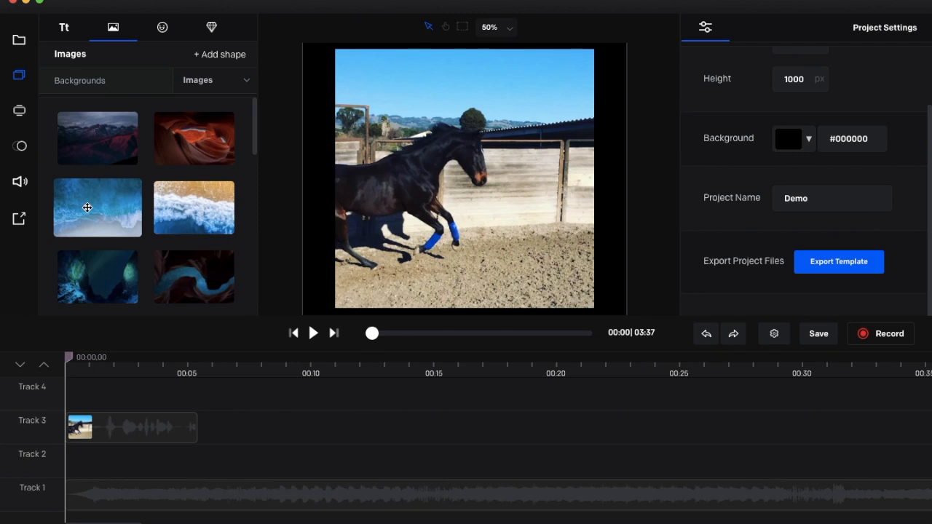
left_click(215, 80)
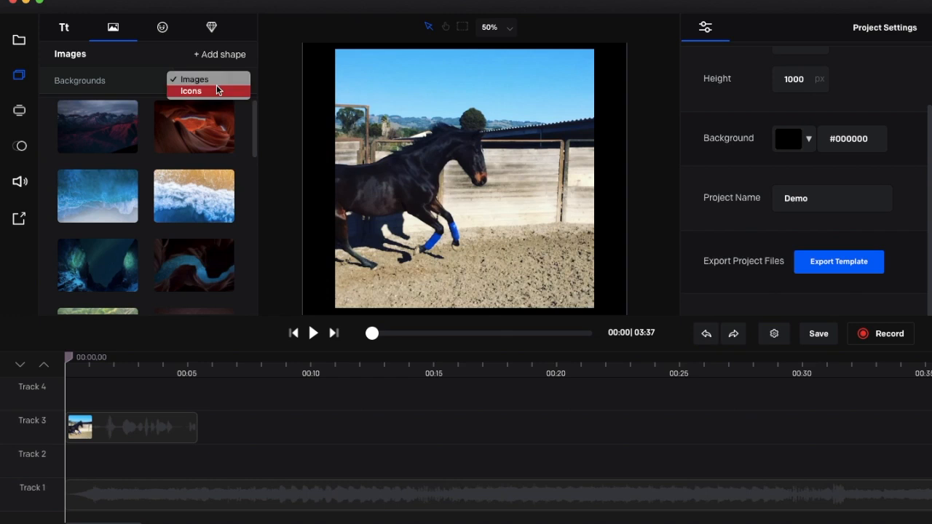
left_click(212, 92)
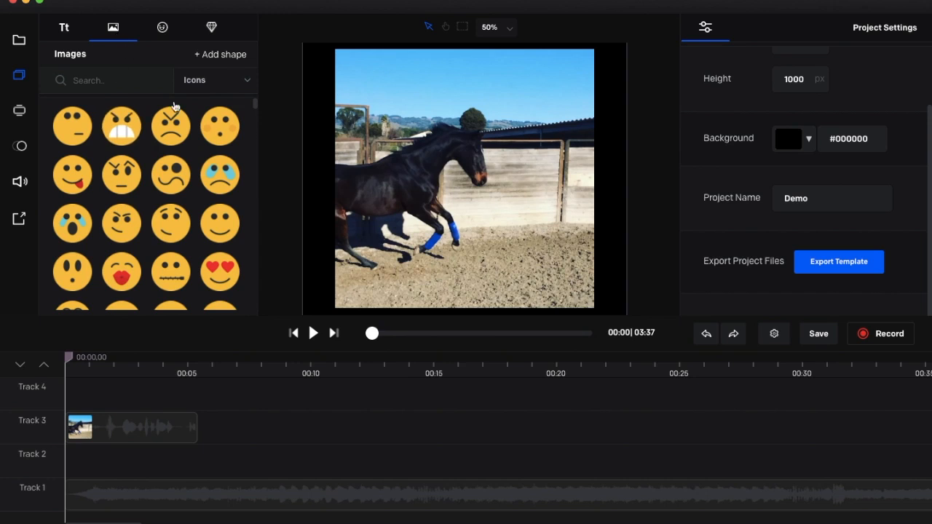
left_click(207, 93)
left_click(205, 69)
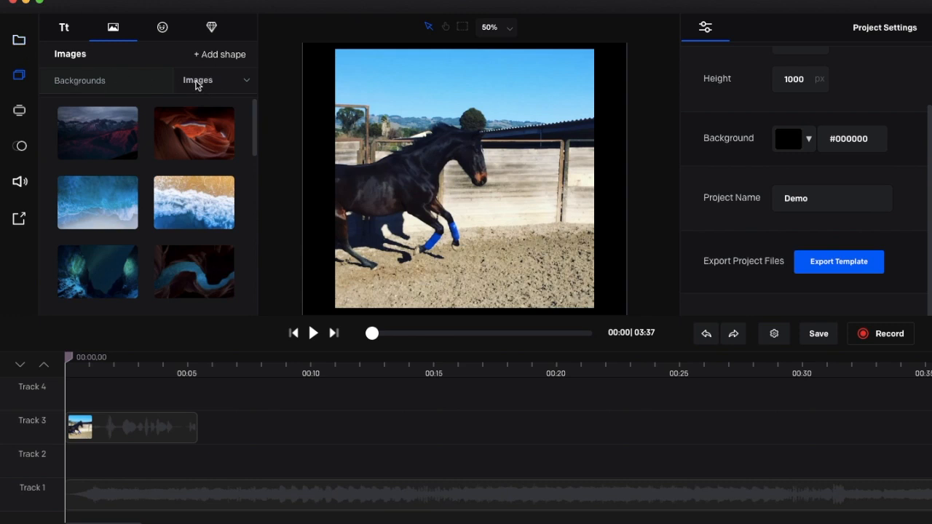
Add the angry face icon with bared teeth to the canvas's lower-right area, at about x 64.4%, y 59.8%.
scroll(156, 179, "down", 1)
left_click(208, 81)
left_click(208, 95)
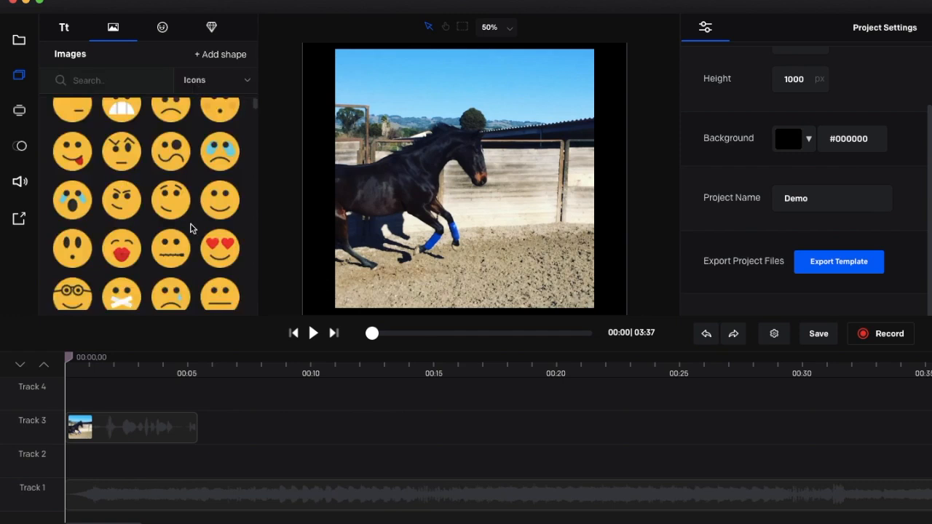
scroll(191, 229, "up", 1)
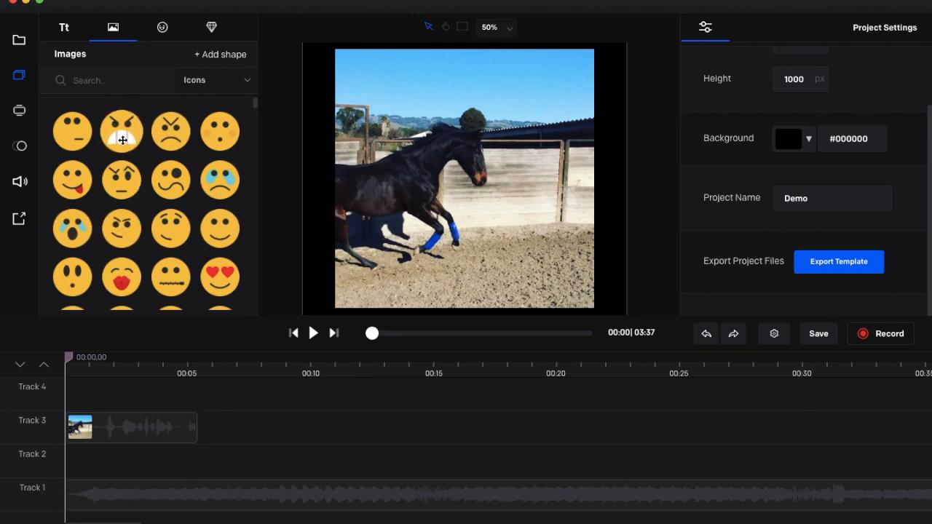
left_click_drag(339, 159, 535, 231)
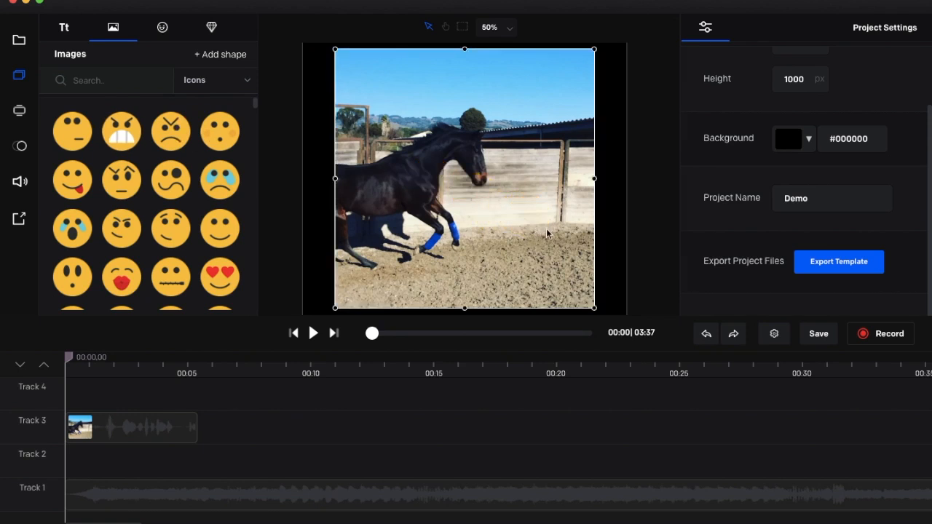
left_click_drag(373, 89, 548, 249)
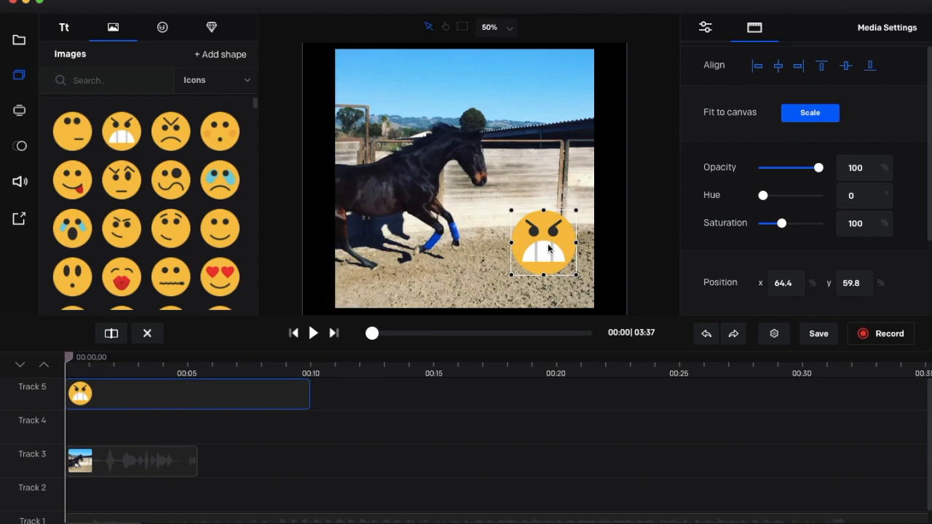
Add the animated kissing-face emoji with open eyes below the horse, at about x 25.8%, y 62.2%.
left_click(163, 29)
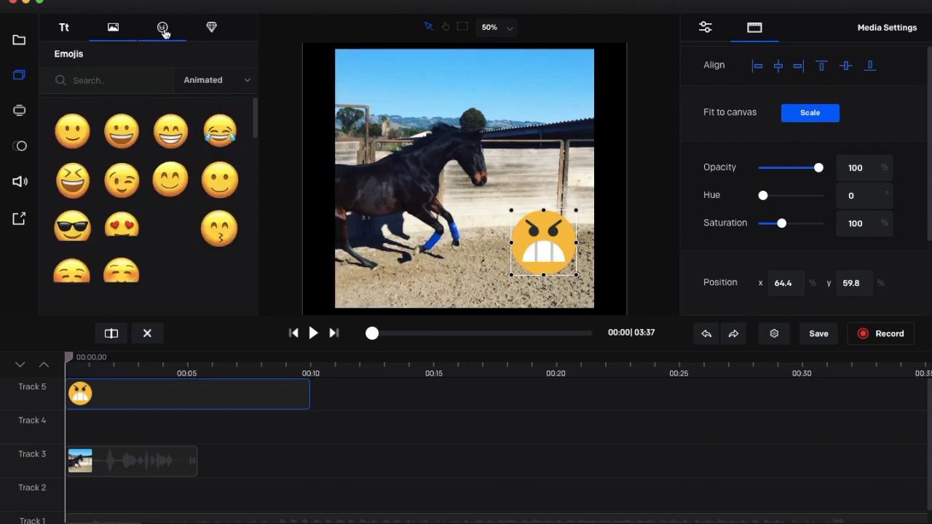
left_click_drag(176, 234, 424, 264)
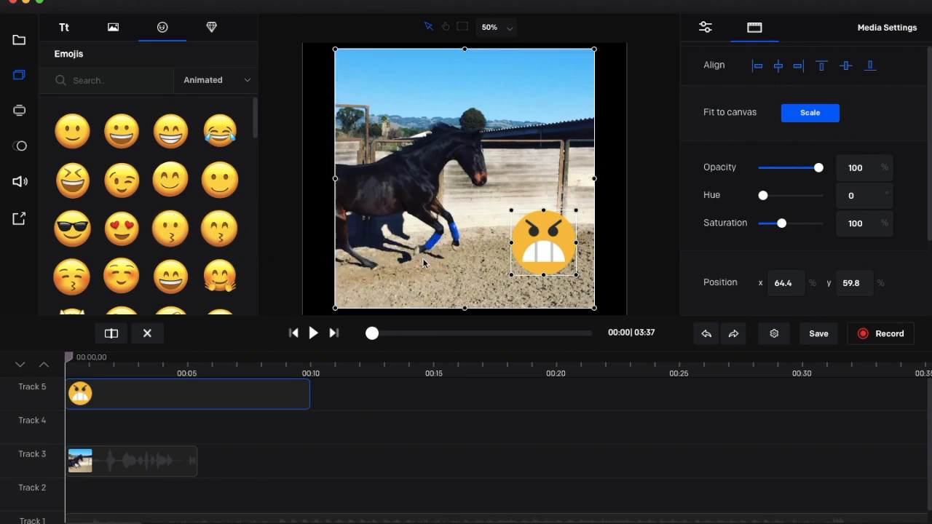
left_click_drag(368, 88, 419, 251)
left_click(553, 242)
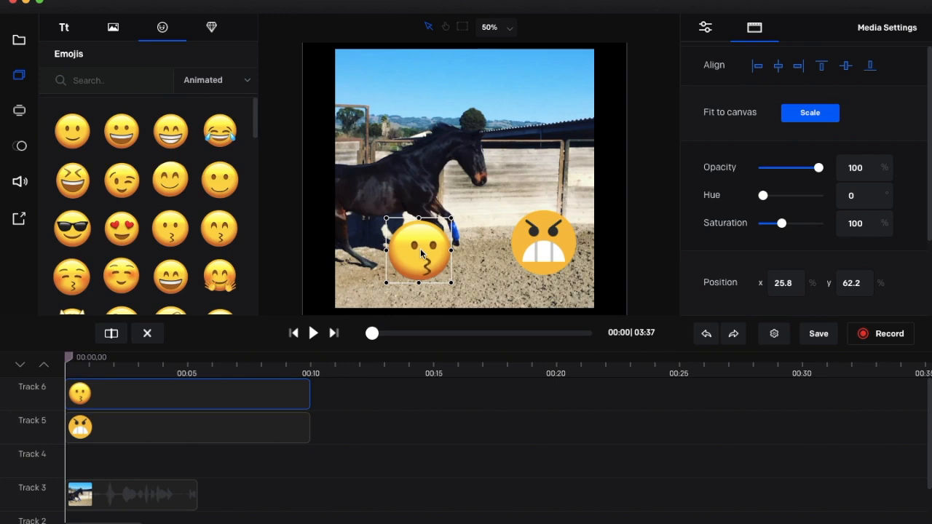
Switch the emoji library to Static and browse through the available emojis.
left_click(215, 80)
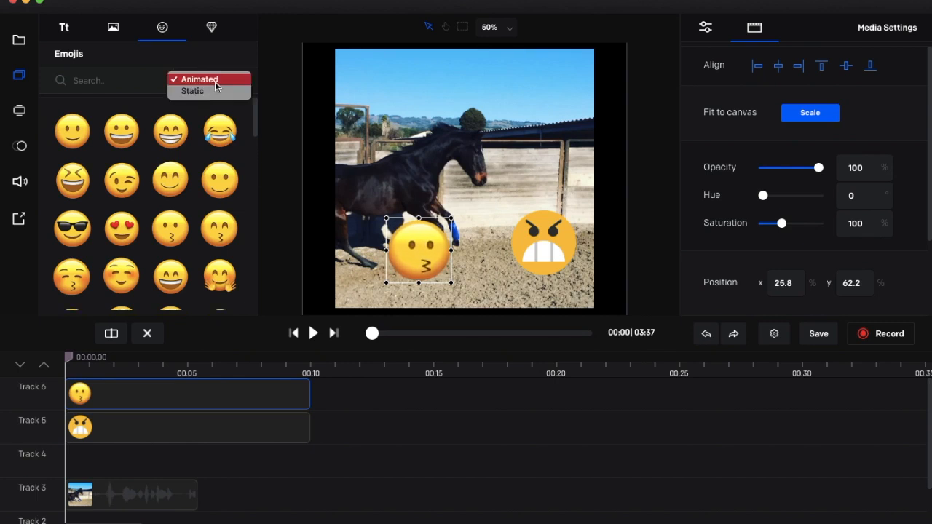
left_click(205, 91)
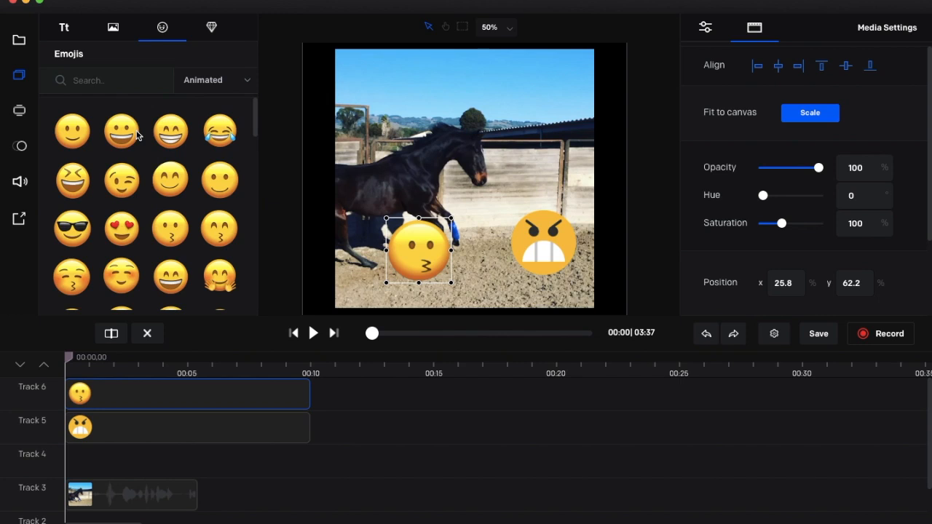
left_click(217, 80)
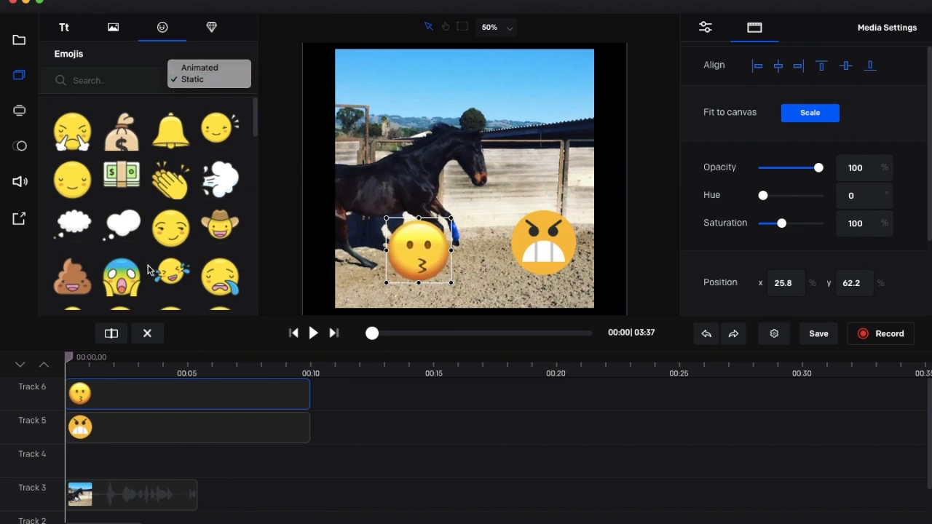
left_click(160, 66)
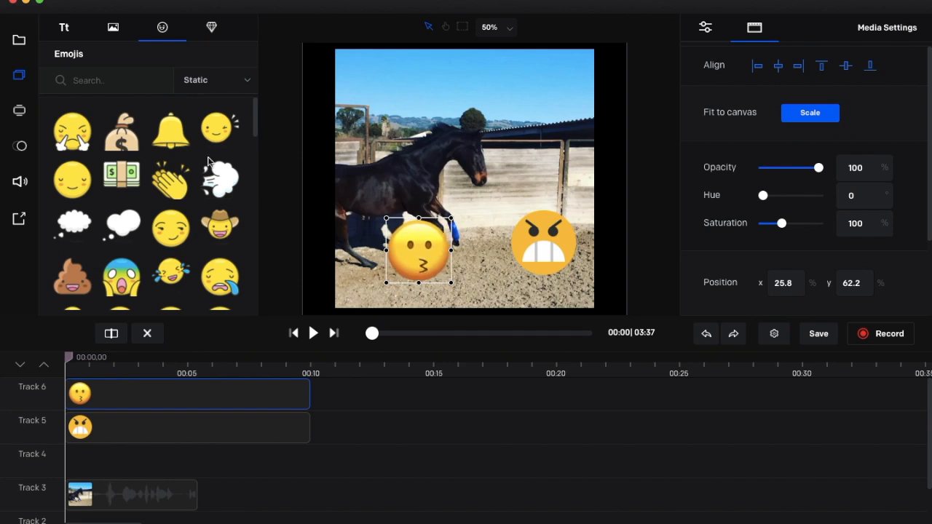
scroll(211, 162, "down", 2)
scroll(194, 210, "down", 5)
scroll(193, 210, "down", 10)
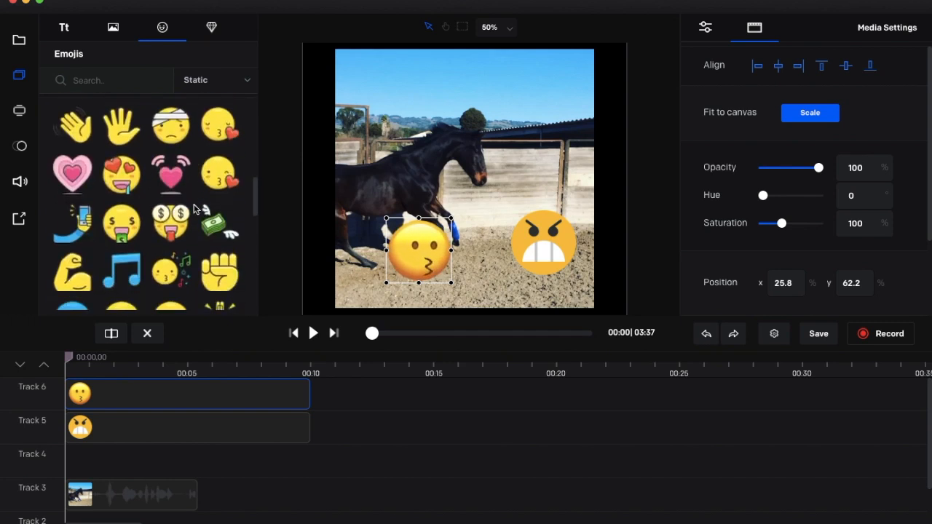
scroll(194, 210, "down", 5)
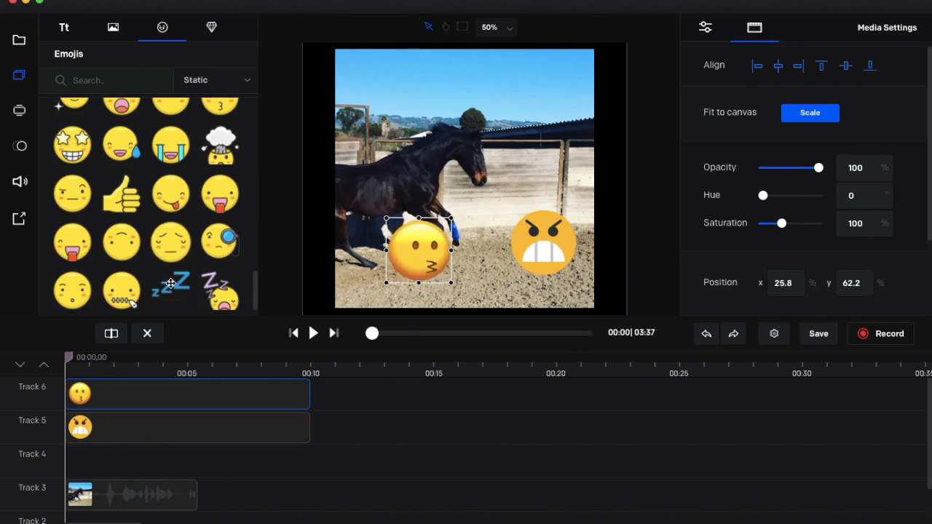
Open the Animated Icons library and browse through the whole set of available icons.
scroll(170, 284, "up", 10)
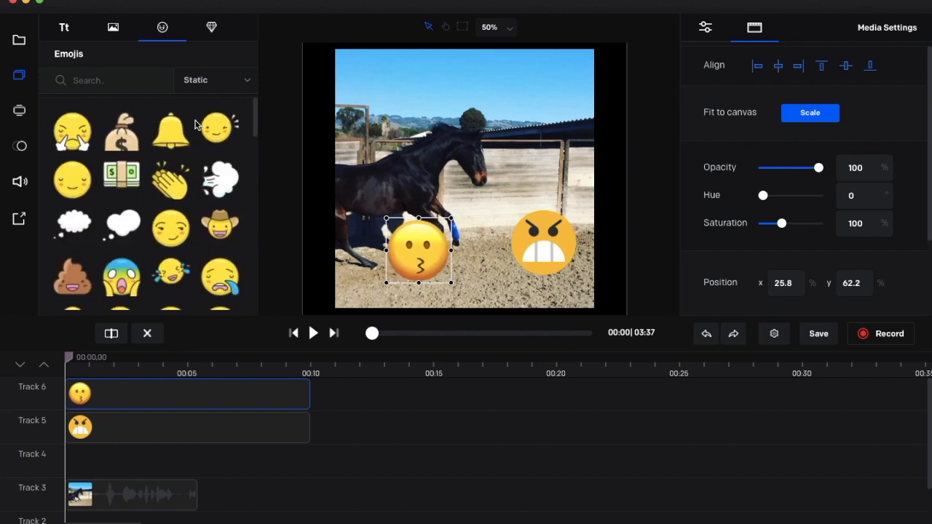
left_click(212, 27)
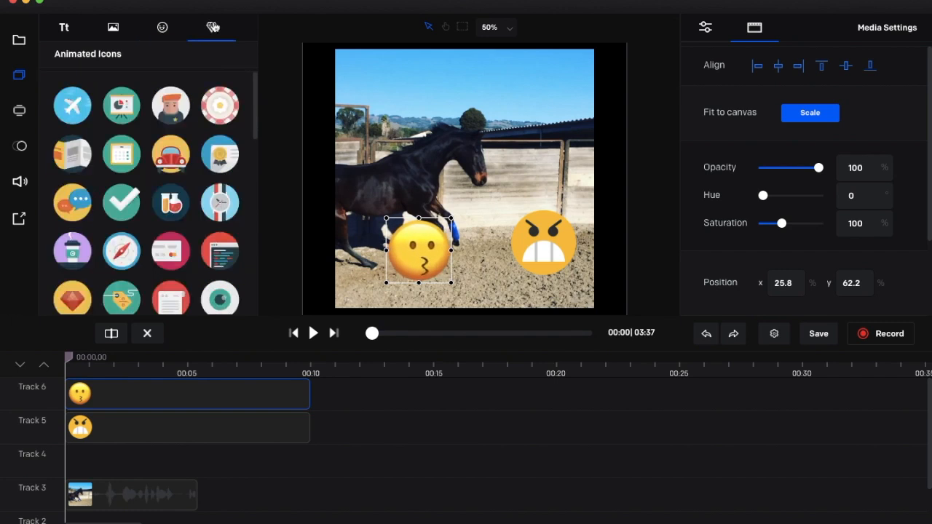
scroll(170, 182, "down", 2)
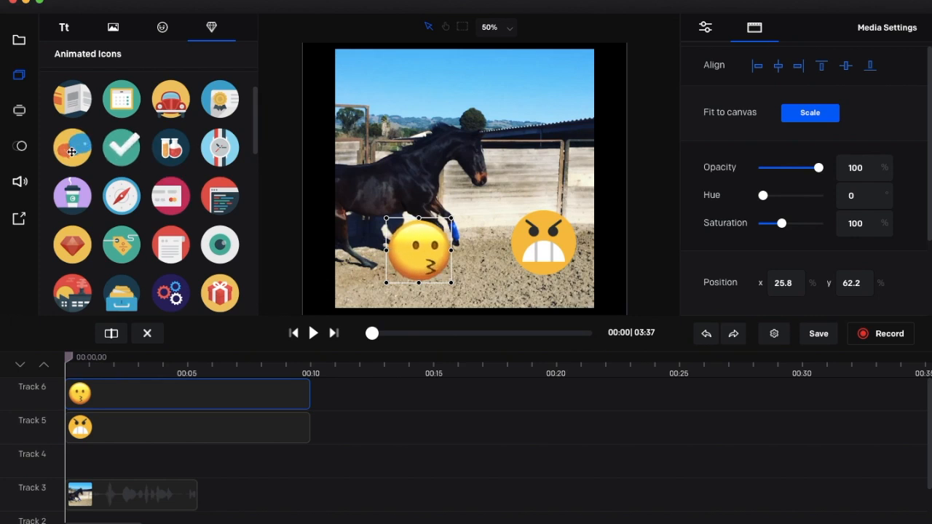
scroll(122, 156, "down", 6)
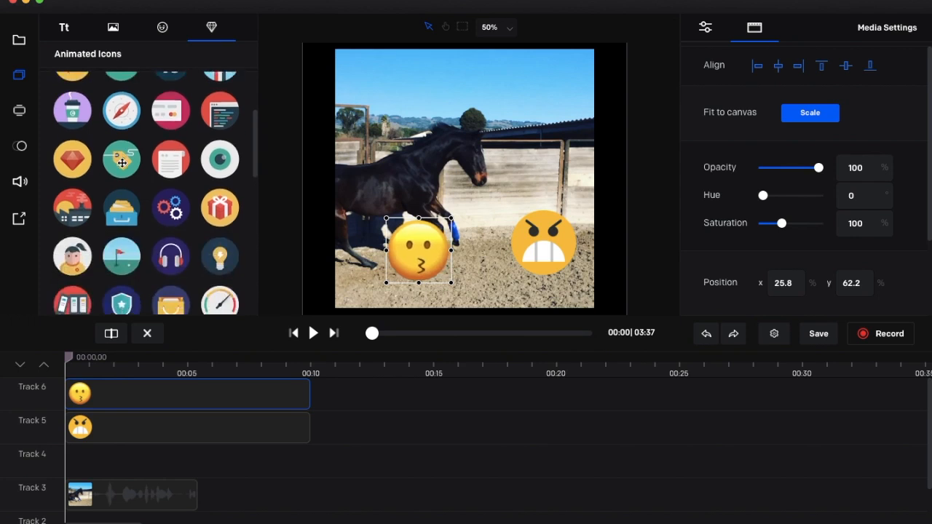
scroll(121, 164, "down", 4)
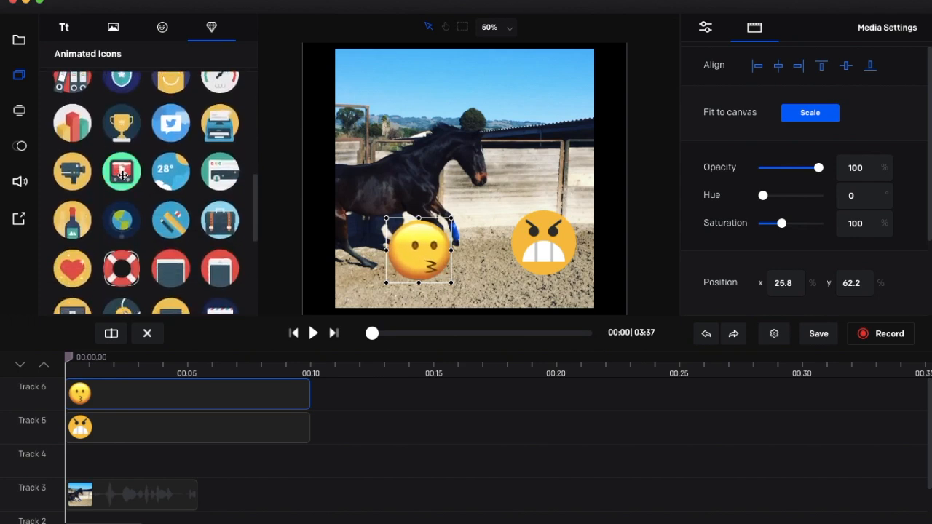
scroll(123, 175, "down", 3)
scroll(123, 175, "down", 3)
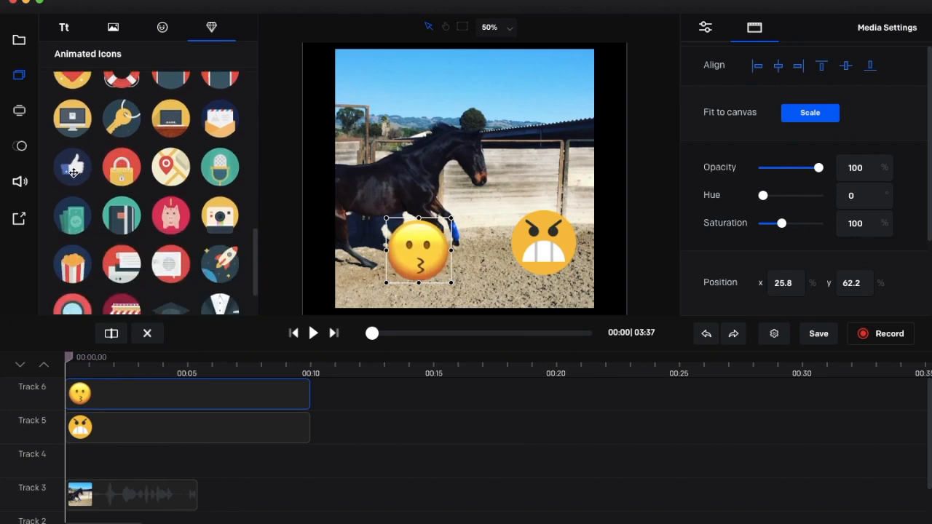
scroll(106, 214, "down", 2)
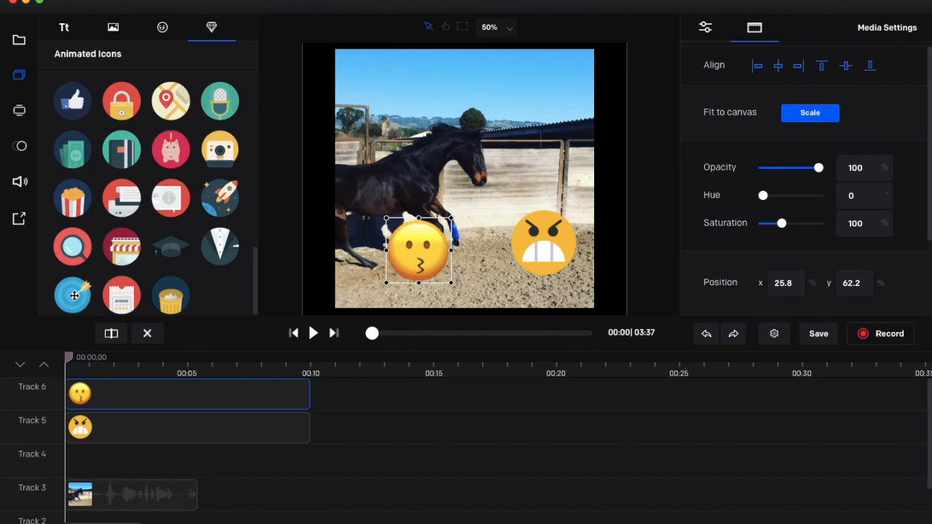
scroll(146, 240, "up", 10)
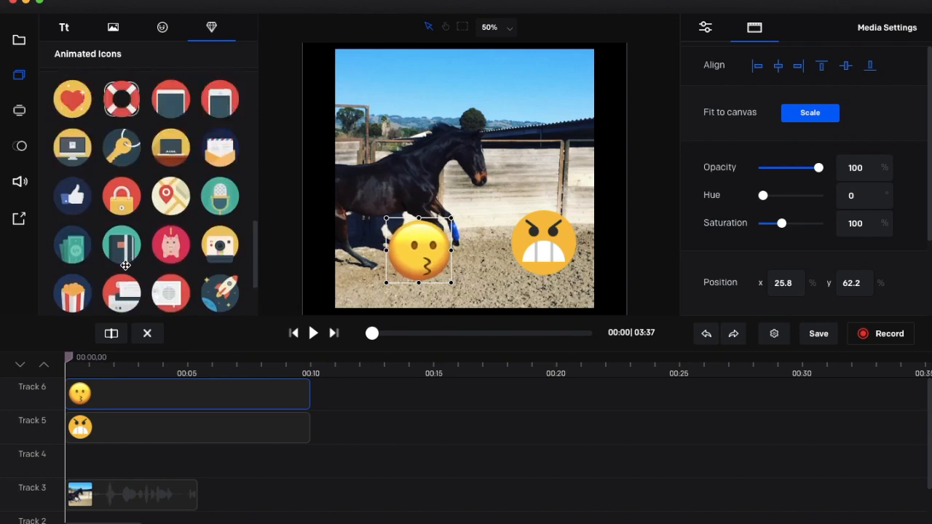
scroll(152, 236, "up", 4)
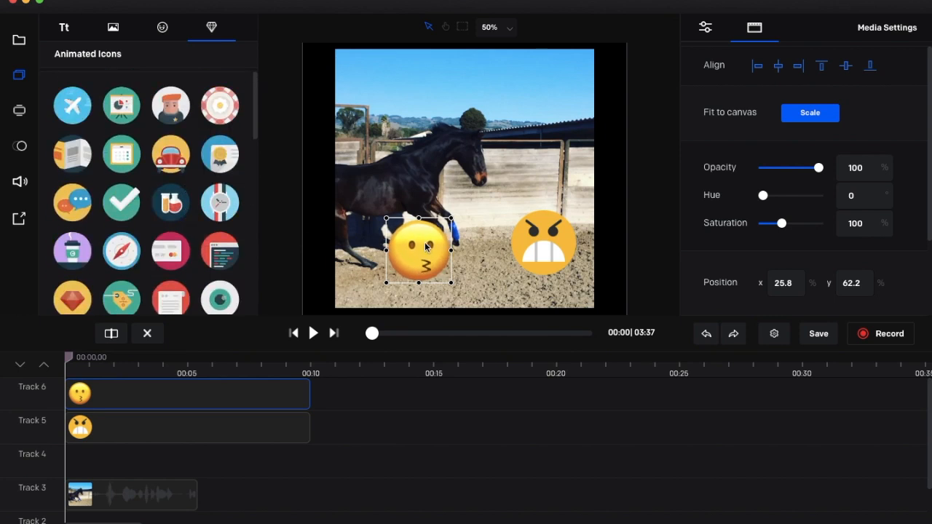
Delete the kissing-face emoji and the angry face icon from Tracks 6 and 5.
key("Delete")
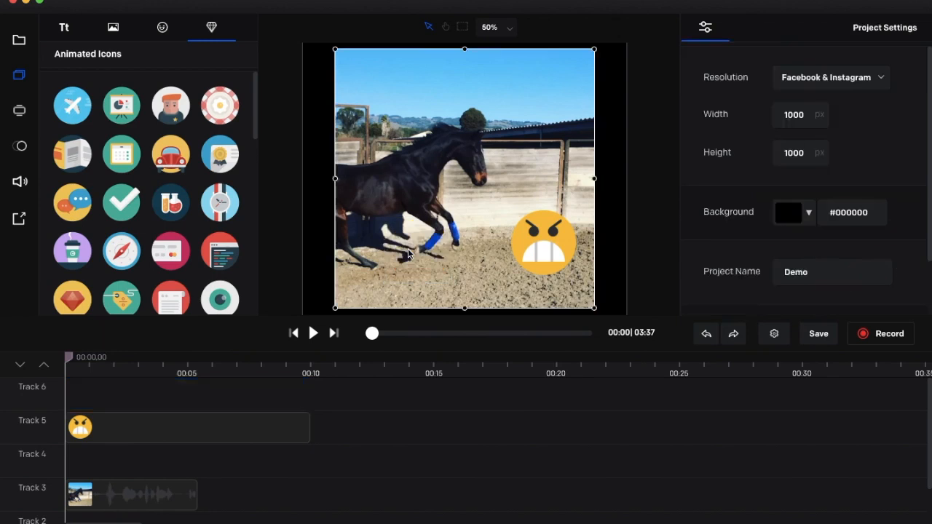
left_click(195, 421)
key("Delete")
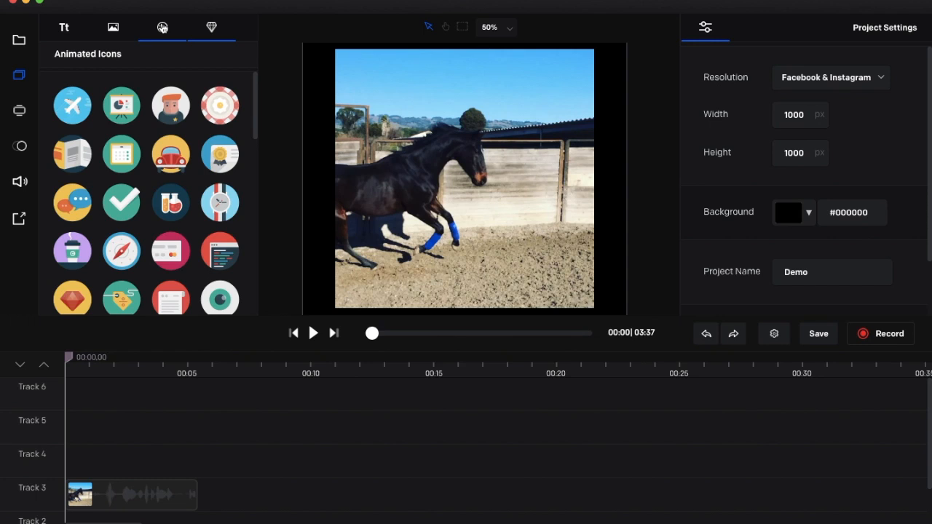
Look through the typography styles and browse the full list of video presets.
left_click(64, 27)
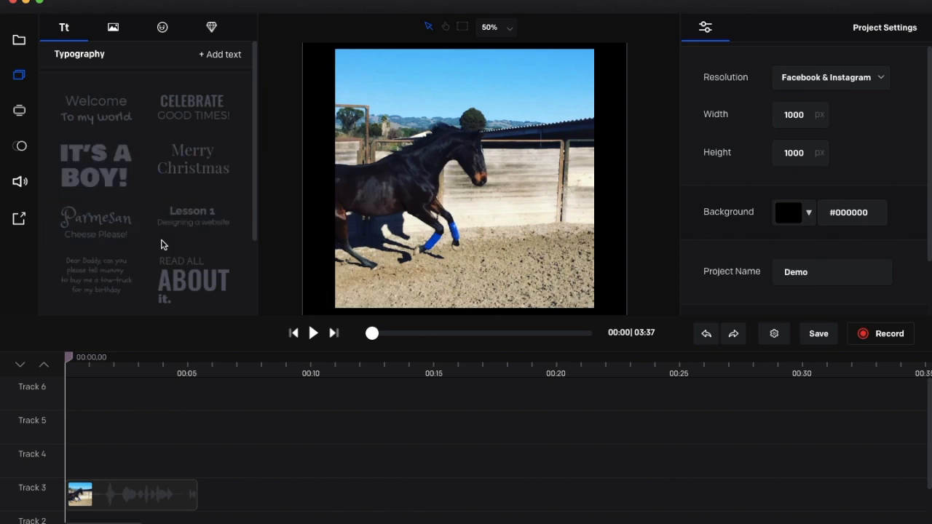
scroll(159, 255, "down", 3)
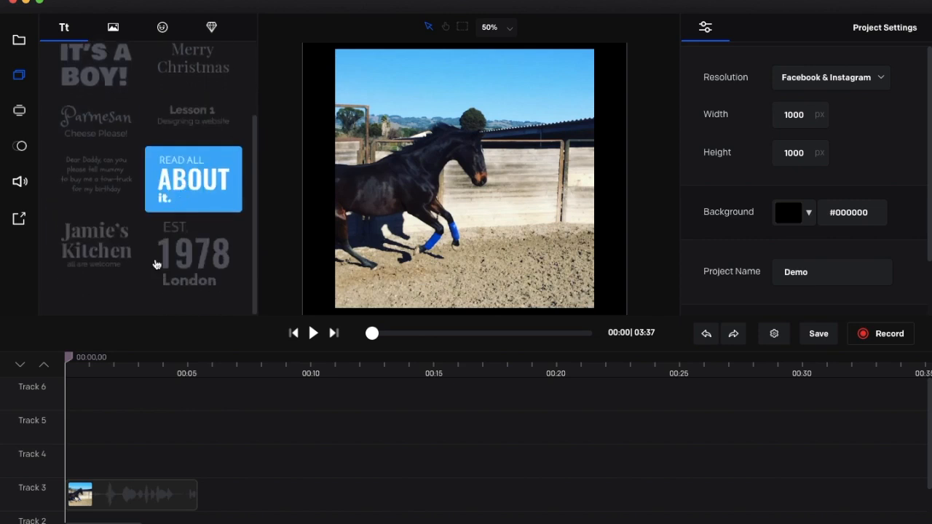
left_click(20, 112)
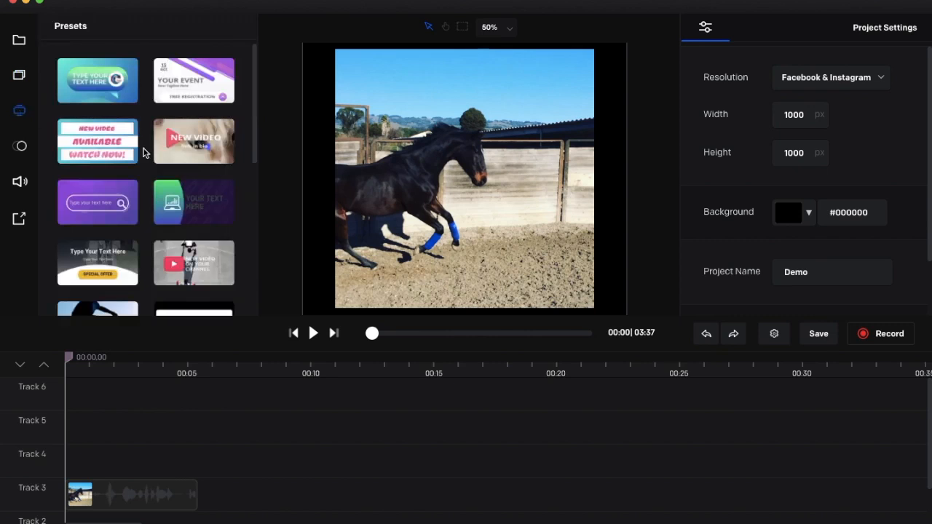
scroll(159, 210, "down", 5)
scroll(156, 265, "down", 3)
scroll(156, 259, "up", 10)
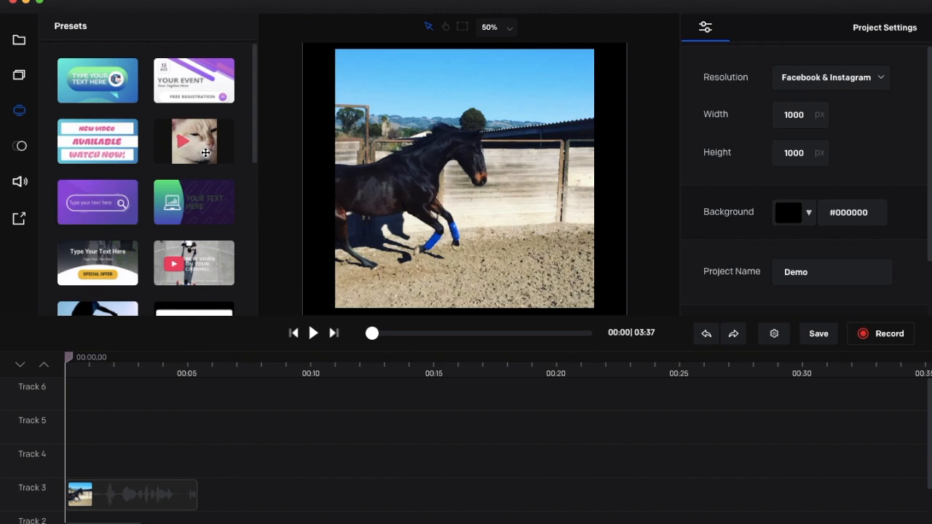
scroll(145, 195, "down", 5)
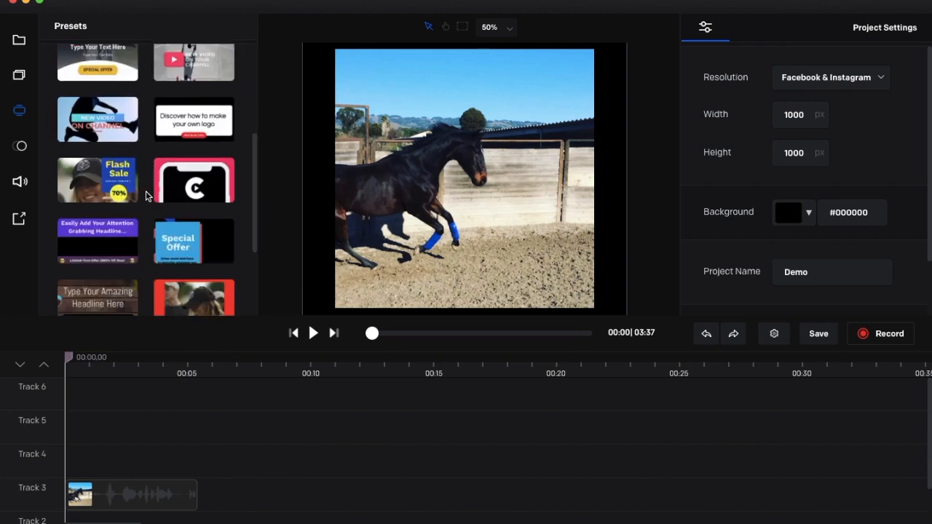
scroll(146, 195, "down", 3)
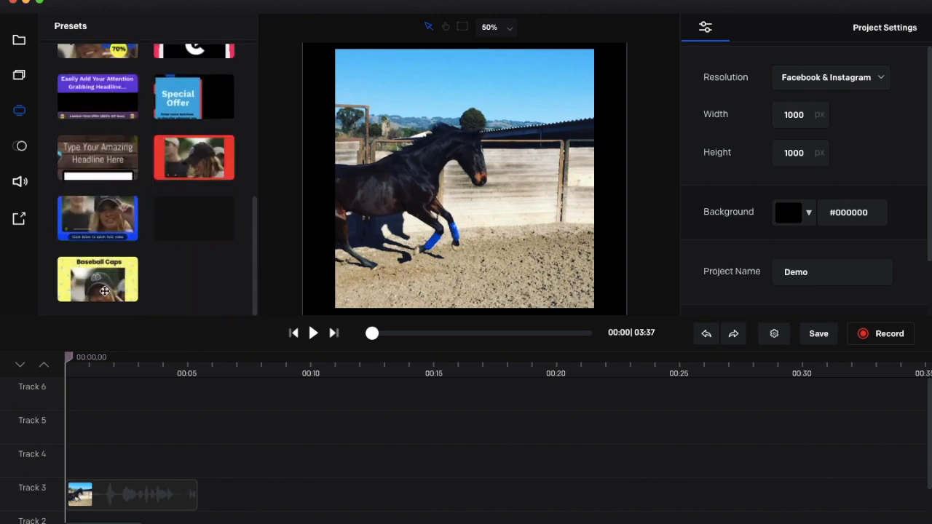
Add the green brush-stroke transition and place it on Track 4 above the end of the horse clip.
left_click(24, 150)
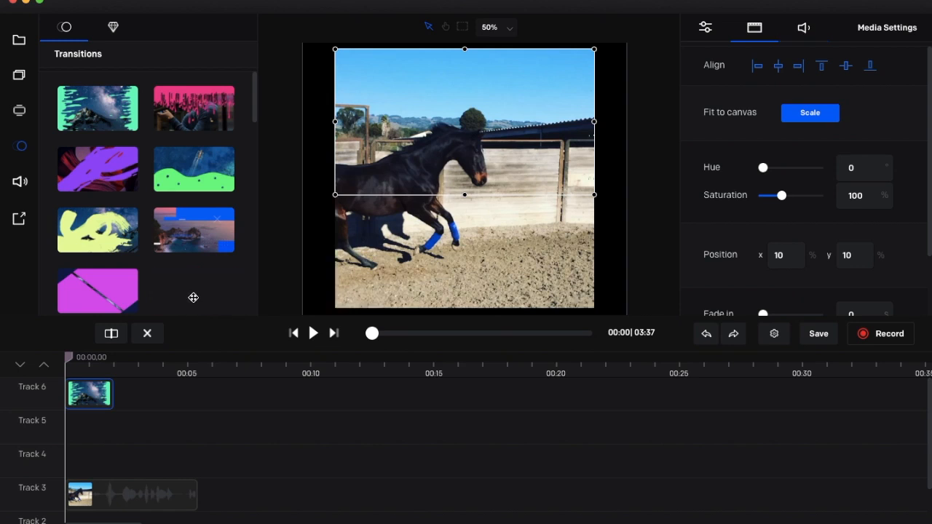
left_click(804, 29)
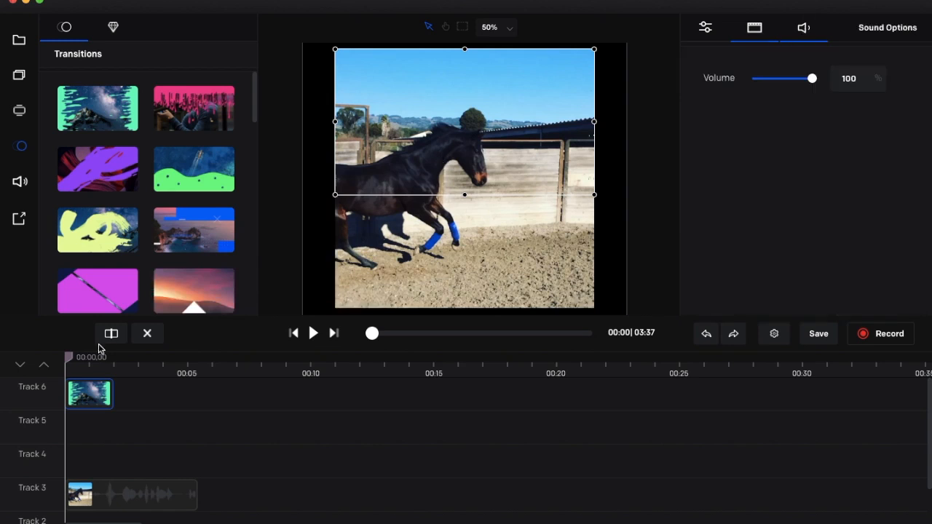
left_click_drag(812, 79, 833, 83)
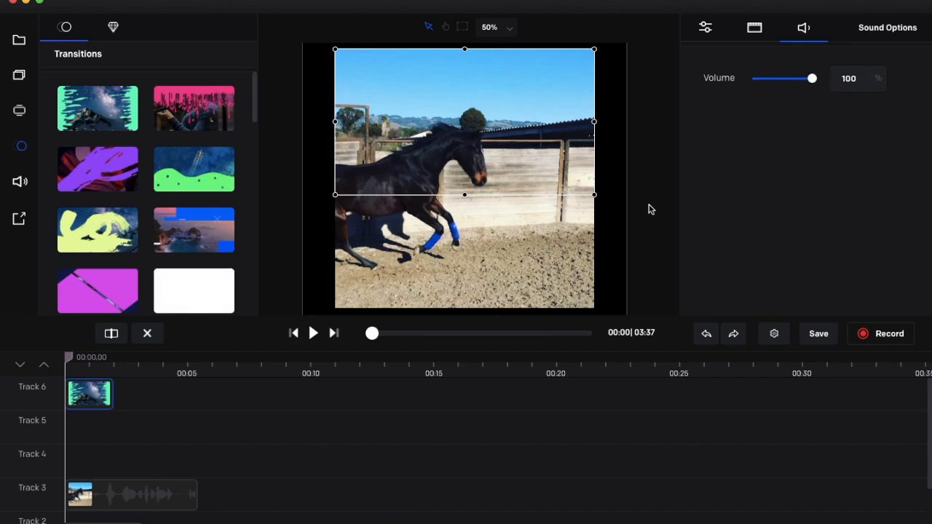
left_click_drag(93, 413, 111, 462)
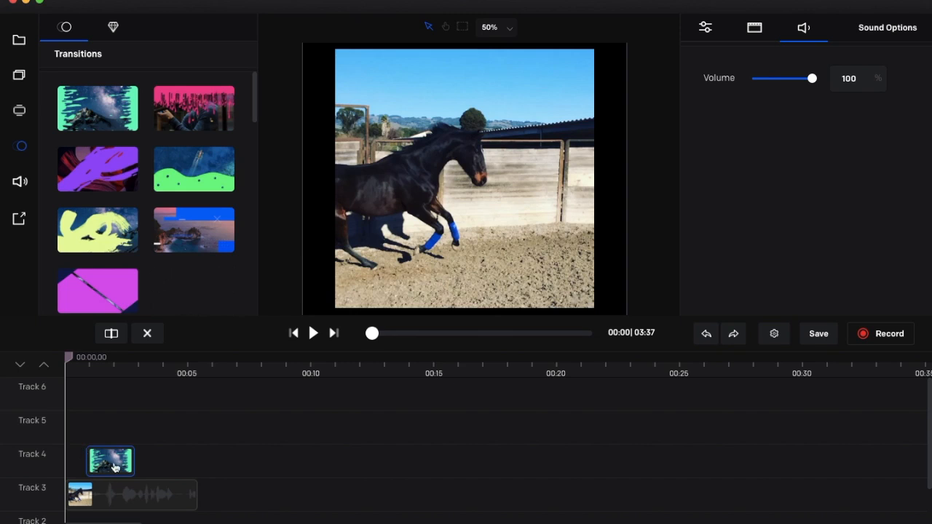
left_click_drag(115, 468, 196, 469)
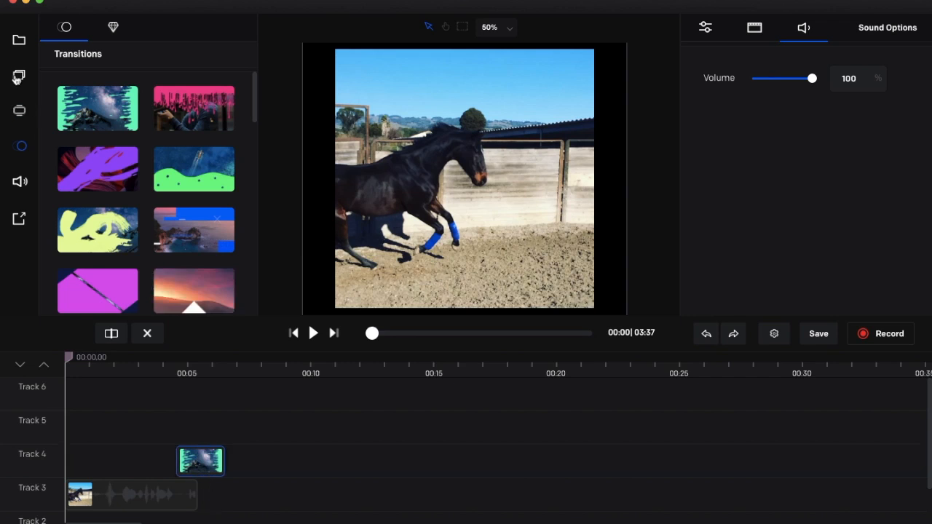
Place the IMG-0300 clip directly after the horse clip on Track 3 and shift the transition slightly earlier over the cut.
left_click(19, 39)
left_click_drag(163, 237, 234, 495)
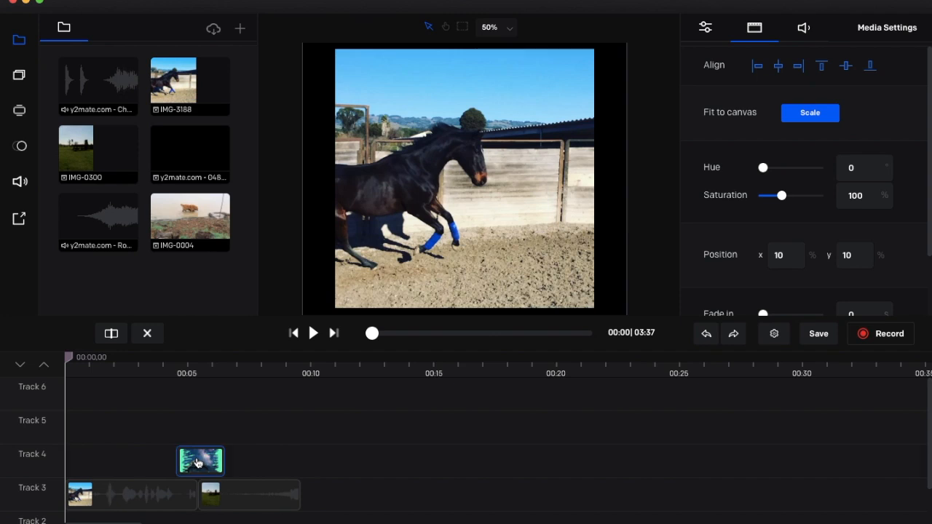
left_click_drag(197, 463, 194, 463)
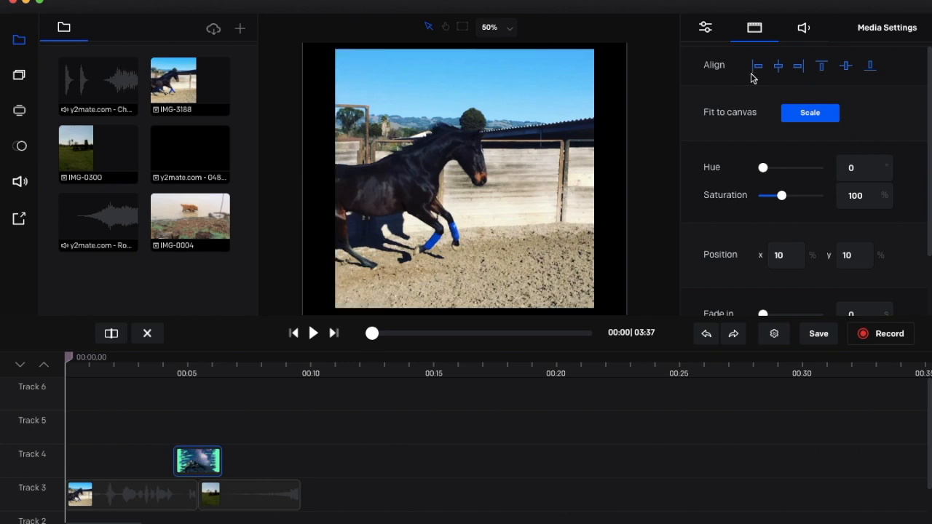
Set the transition's volume to 0% and play the sequence through both clips to check it.
left_click(804, 31)
left_click_drag(813, 79, 693, 87)
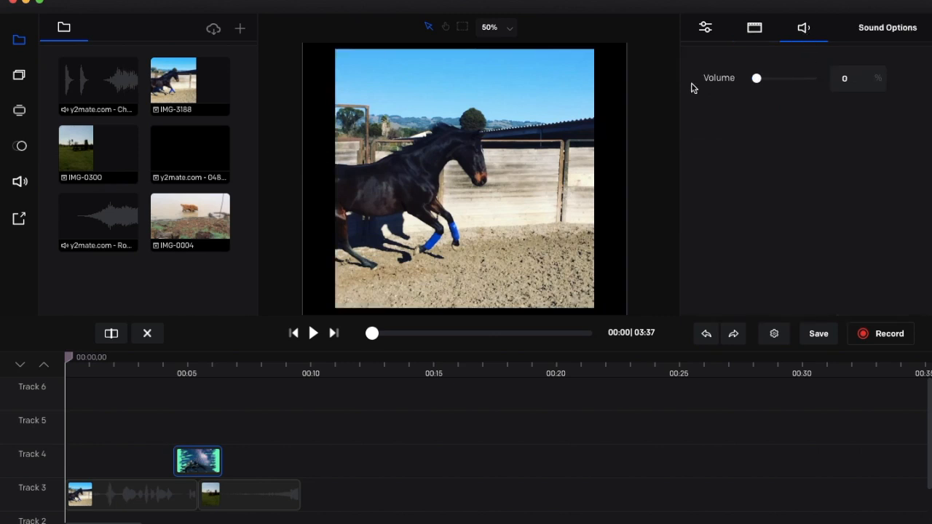
left_click(313, 334)
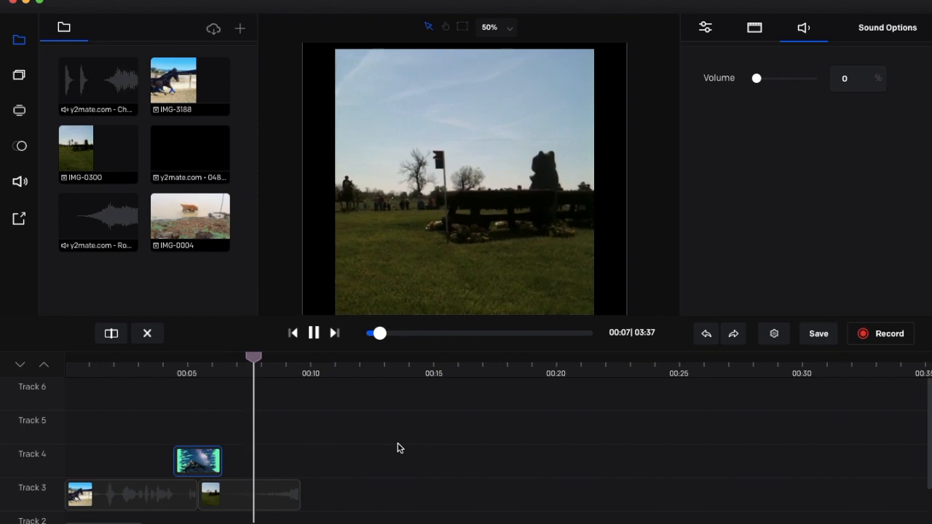
left_click(314, 333)
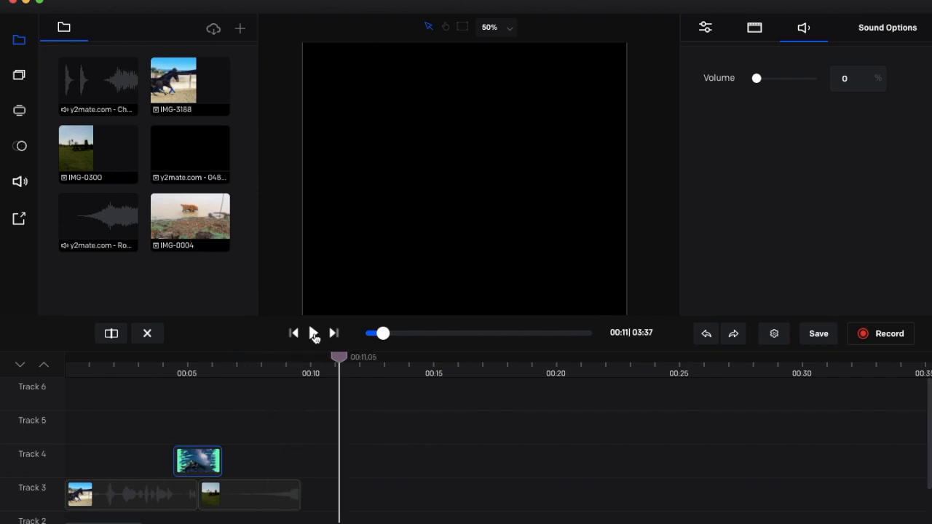
Move the playhead to 00:03,20 and scale the transition to fit the canvas.
key("XF86AudioLowerVolume")
key("XF86AudioLowerVolume")
left_click_drag(341, 357, 154, 356)
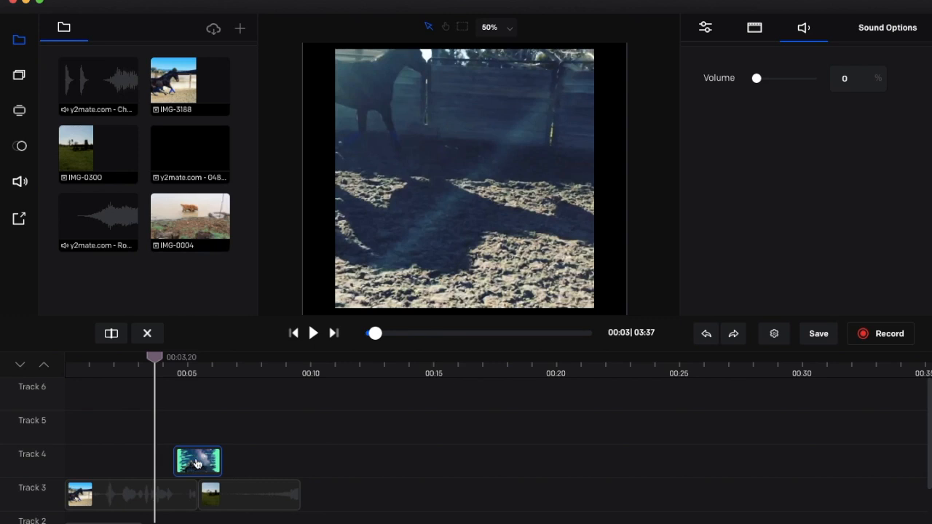
left_click(758, 35)
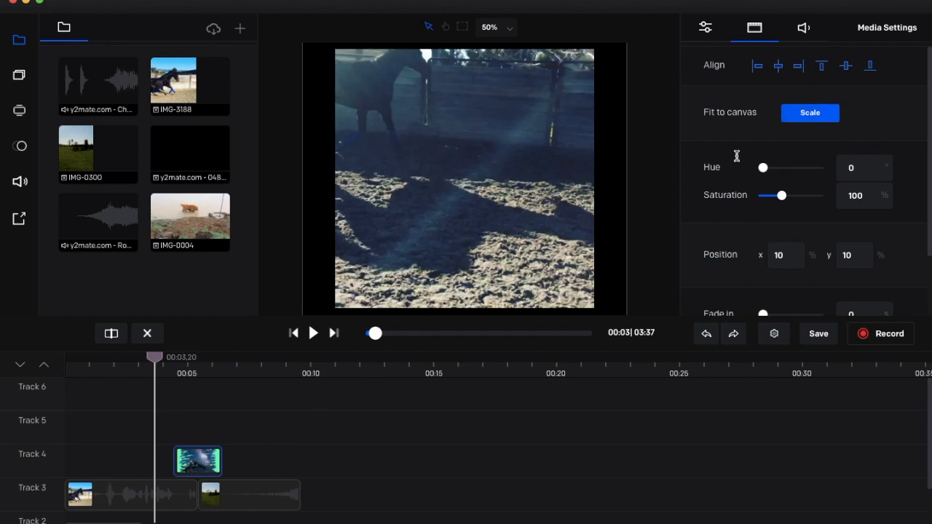
left_click(804, 113)
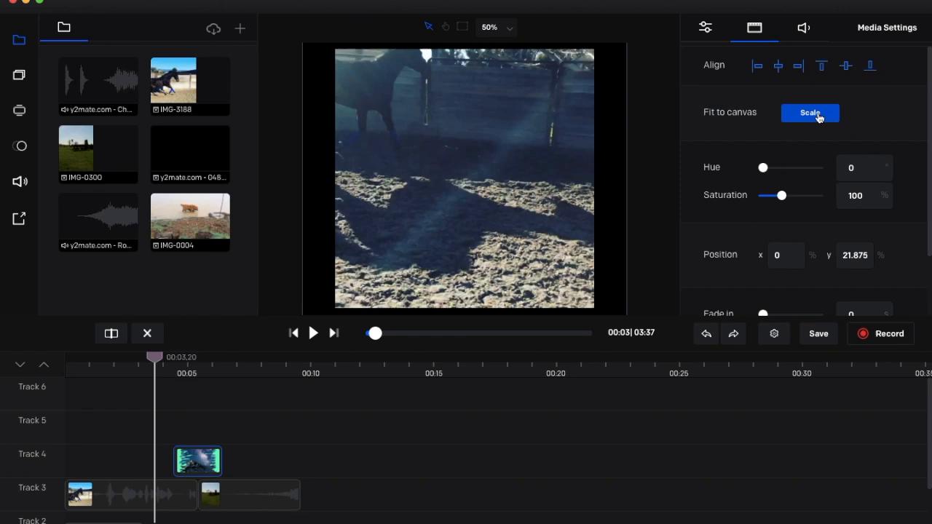
Play the sequence from the start to review the scaled transition, pausing near the end of the second clip.
mouse_move(333, 310)
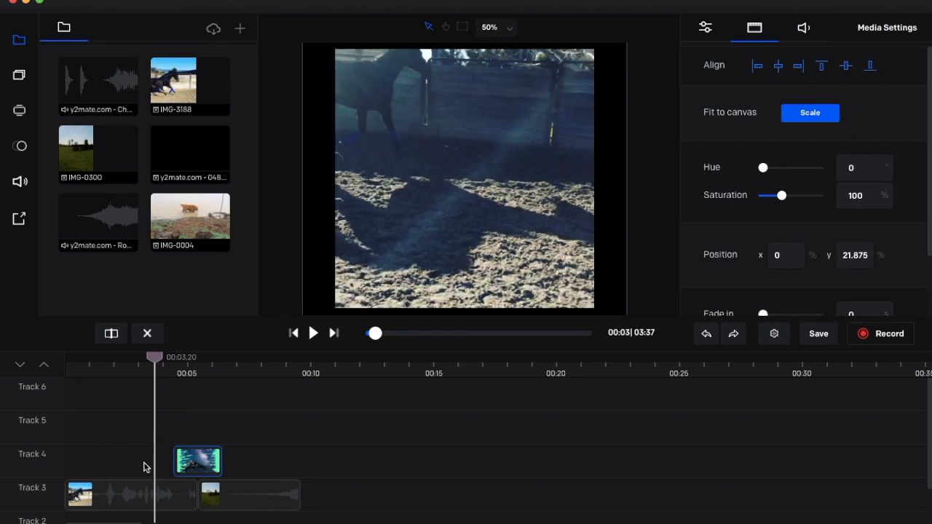
left_click_drag(155, 357, 71, 357)
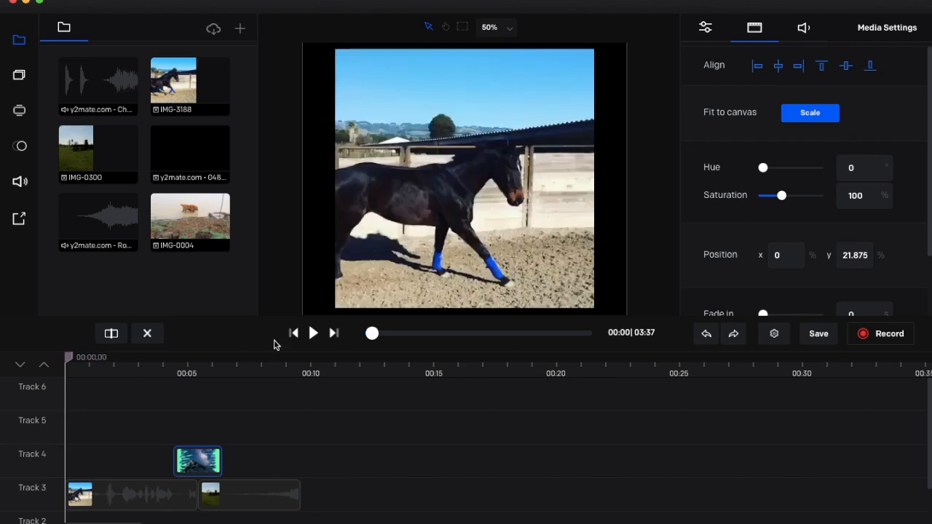
left_click(313, 333)
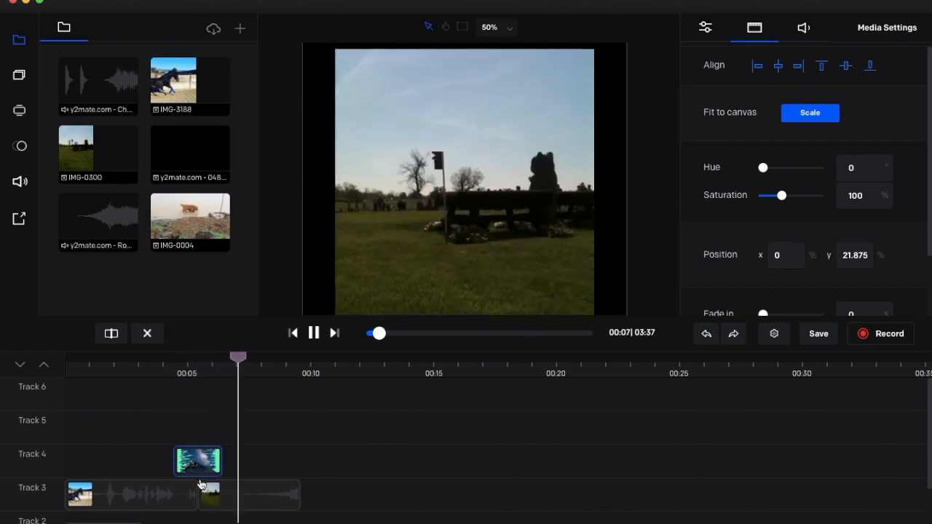
scroll(195, 471, "down", 2)
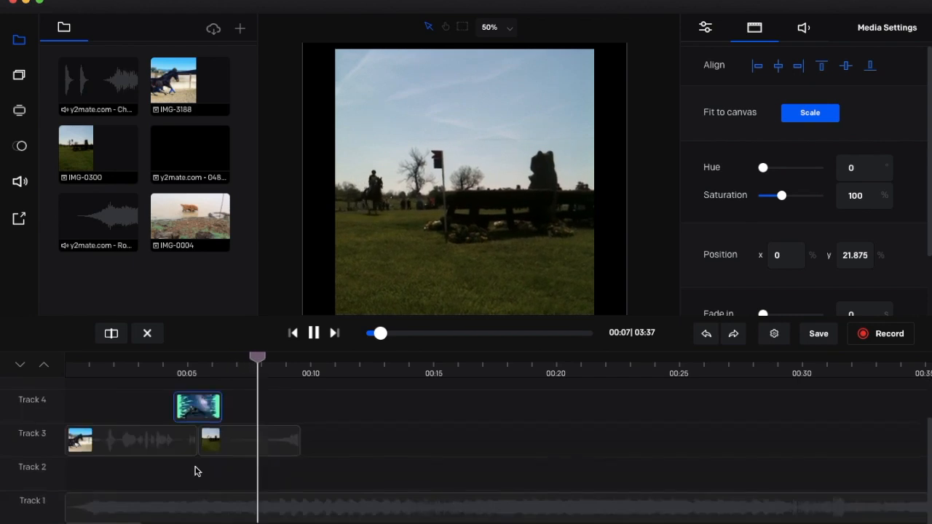
left_click(313, 333)
scroll(226, 400, "up", 1)
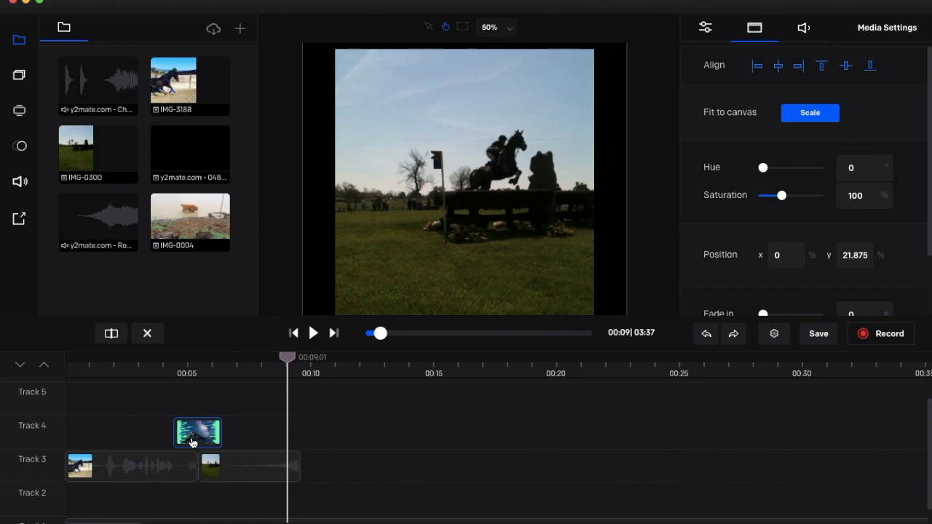
Move the playhead to 00:05,08, enlarge the transition to cover the full canvas height and position it at x -24%, y 8.5%.
left_click_drag(287, 358, 195, 360)
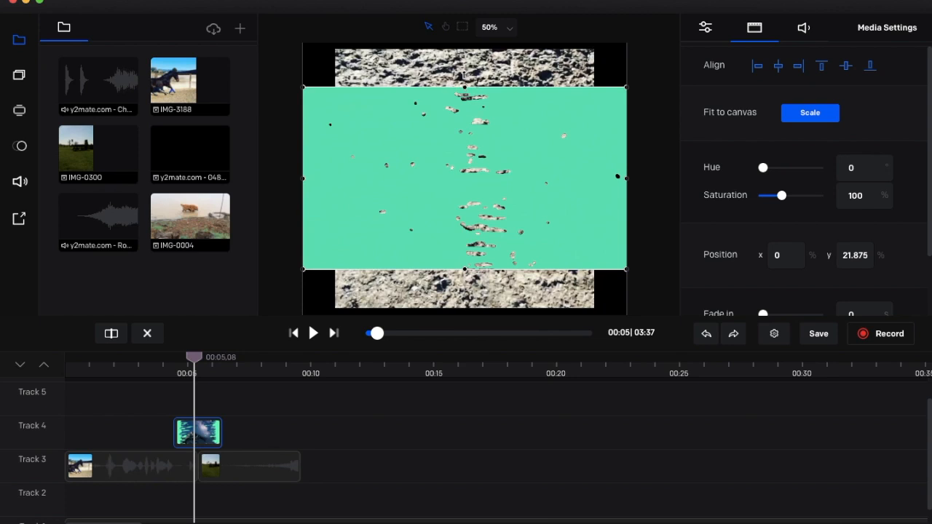
left_click_drag(464, 78, 466, 45)
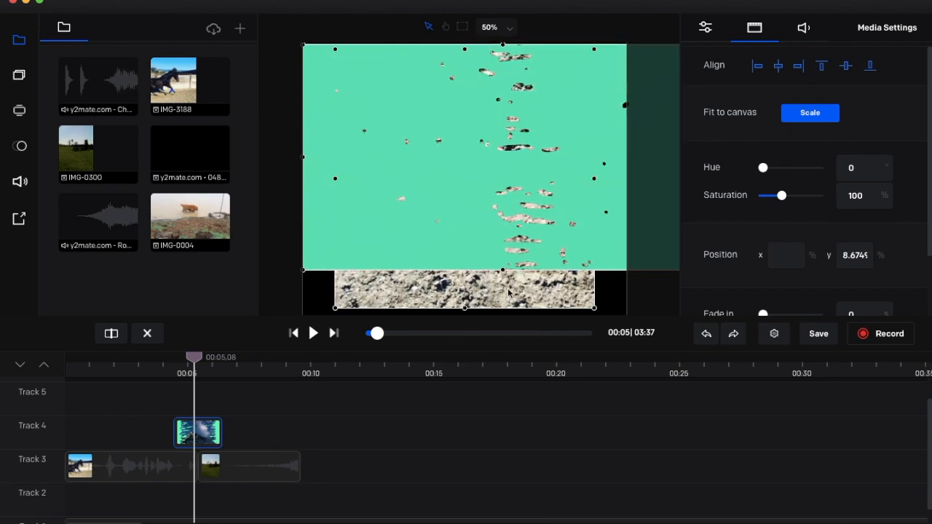
left_click_drag(503, 269, 499, 314)
left_click_drag(544, 217, 471, 219)
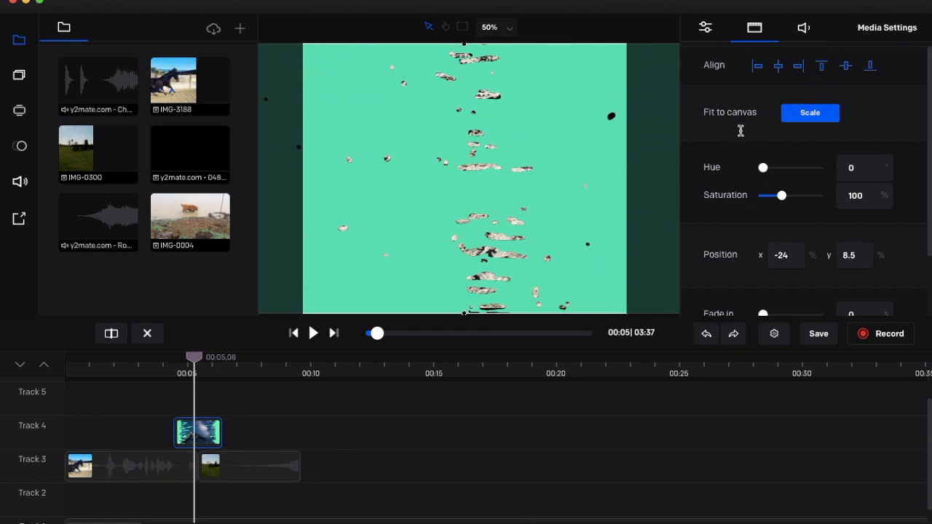
Review the project settings, the full Transitions library and the media settings down to the fade options.
left_click(708, 27)
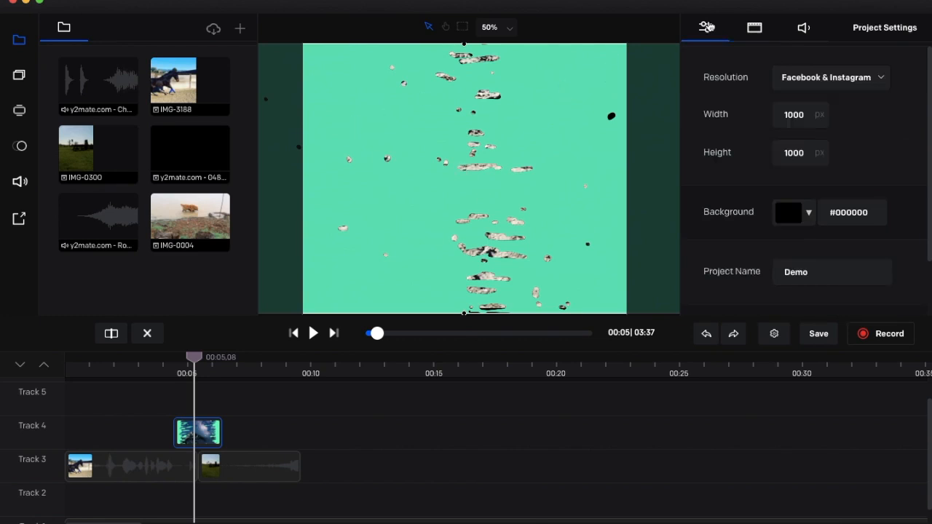
left_click(762, 29)
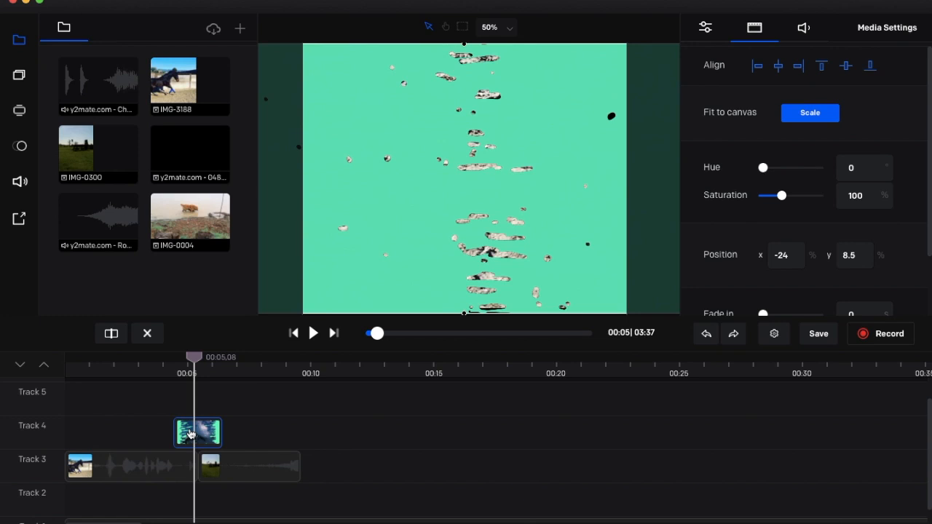
left_click(22, 147)
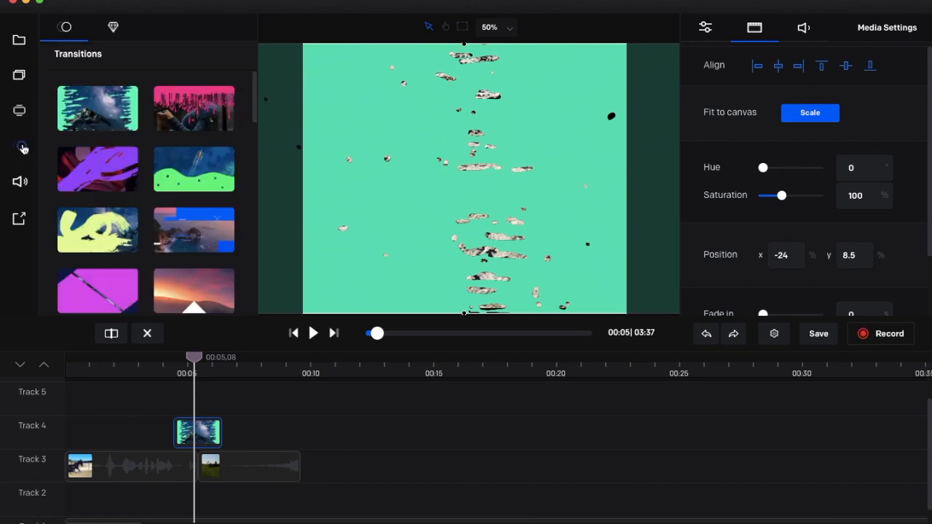
scroll(158, 179, "down", 6)
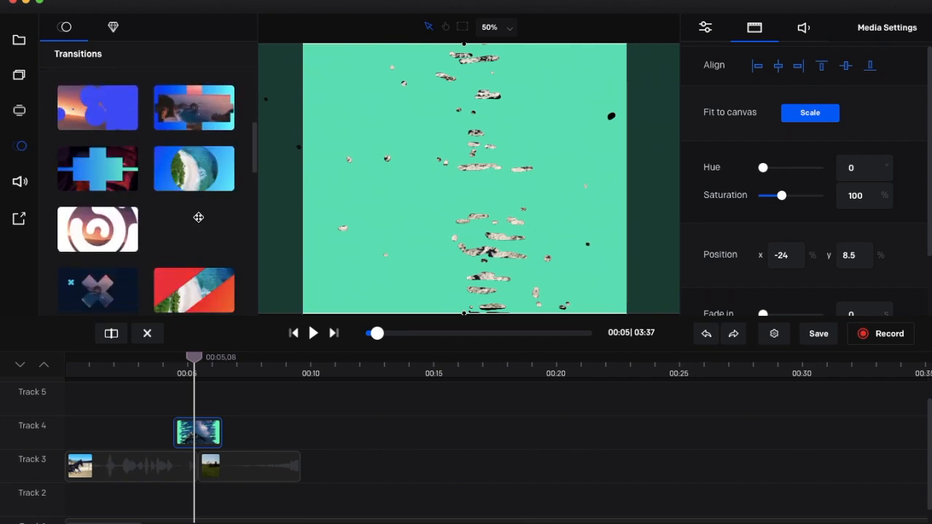
scroll(198, 217, "down", 5)
scroll(125, 183, "down", 6)
scroll(162, 187, "down", 2)
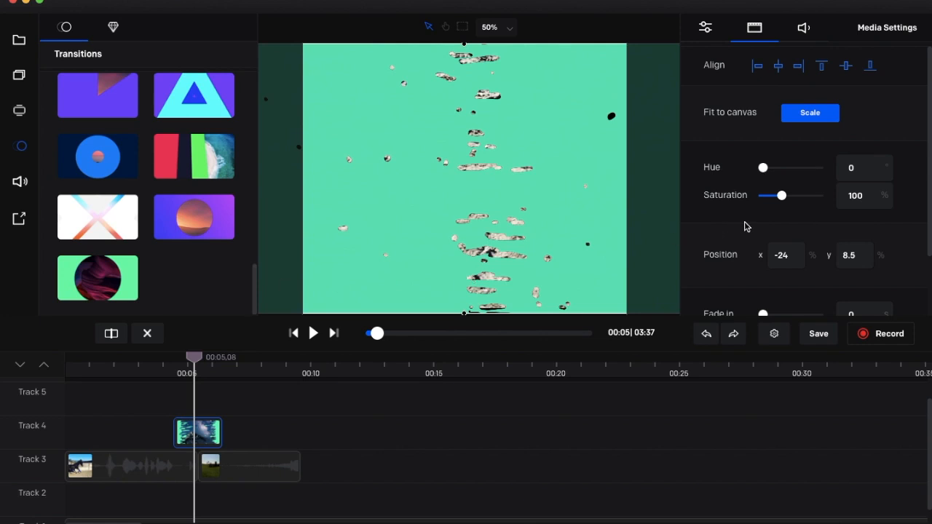
scroll(746, 228, "down", 2)
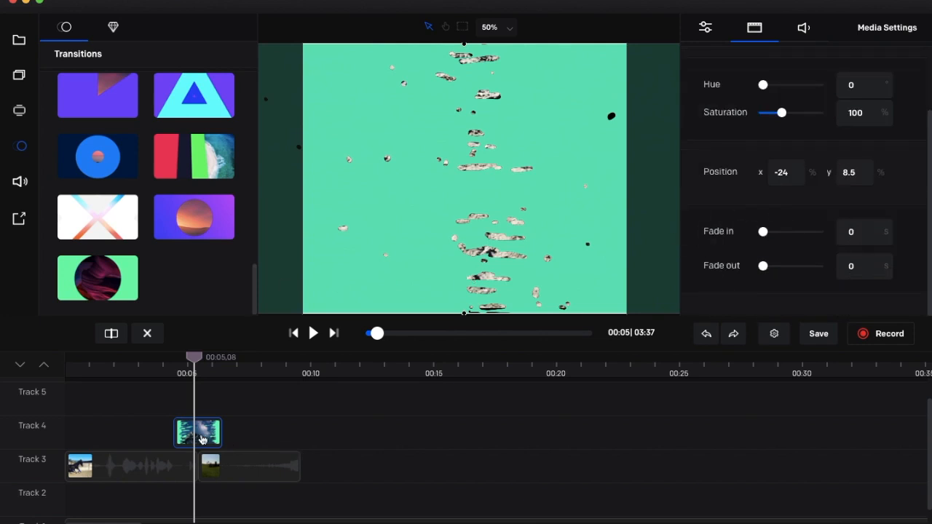
Delete the transition and move the IMG-0300 clip up to Track 4, overlapping the end of the horse clip.
key("Delete")
left_click_drag(218, 466, 204, 432)
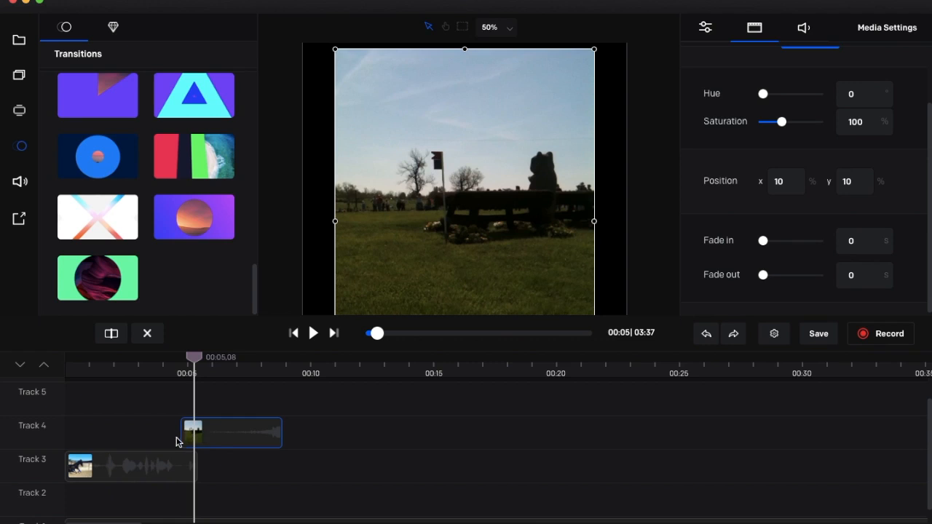
left_click_drag(205, 440, 201, 440)
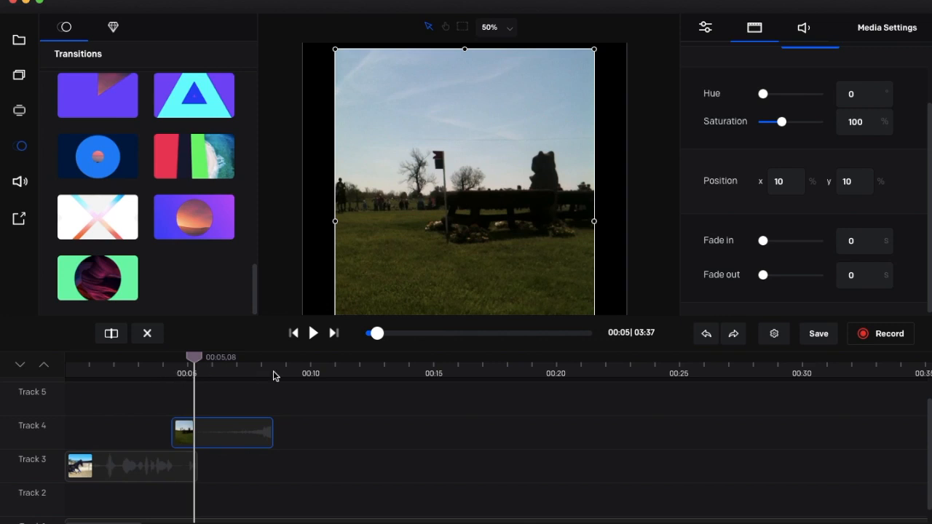
Set the fade in of the IMG-0300 clip on Track 4 to 0.5 s.
left_click(858, 244)
type(".5")
left_click(861, 274)
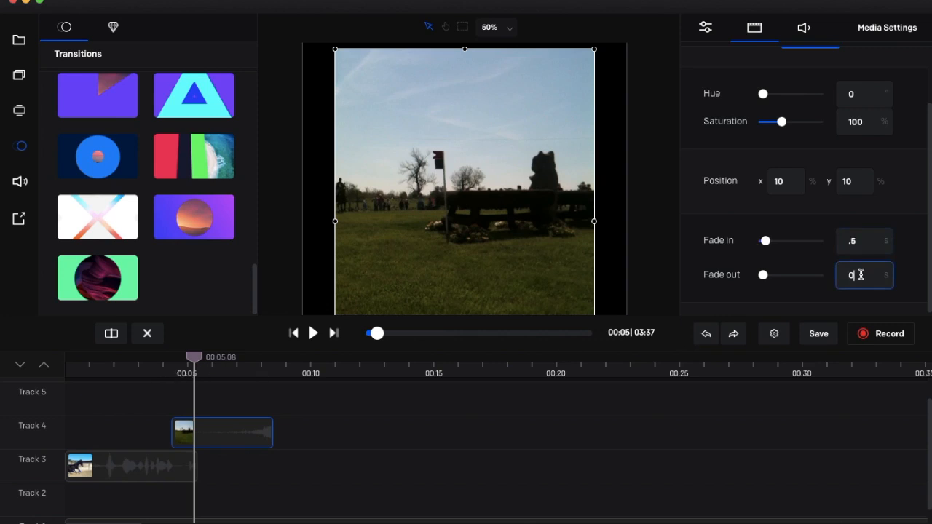
left_click(862, 248)
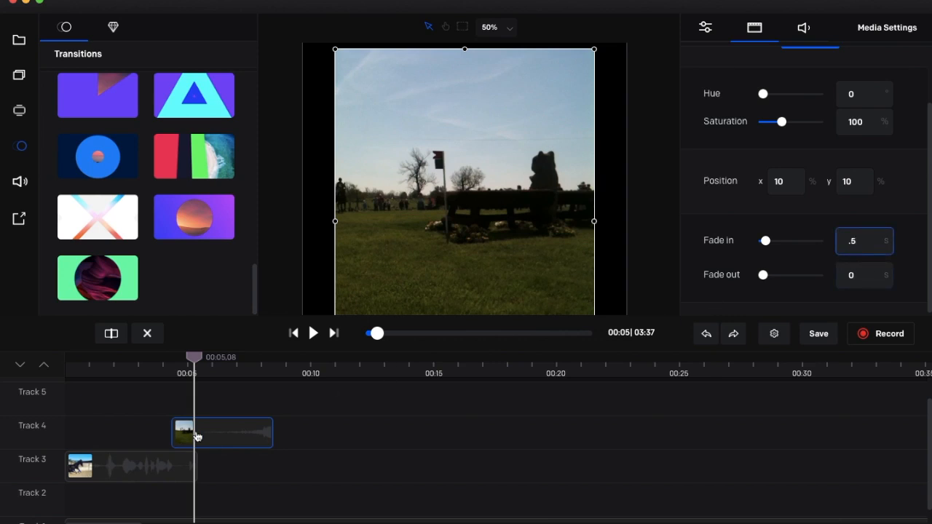
Set the fade out of the horse clip on Track 3 to 0.5 s.
left_click(179, 471)
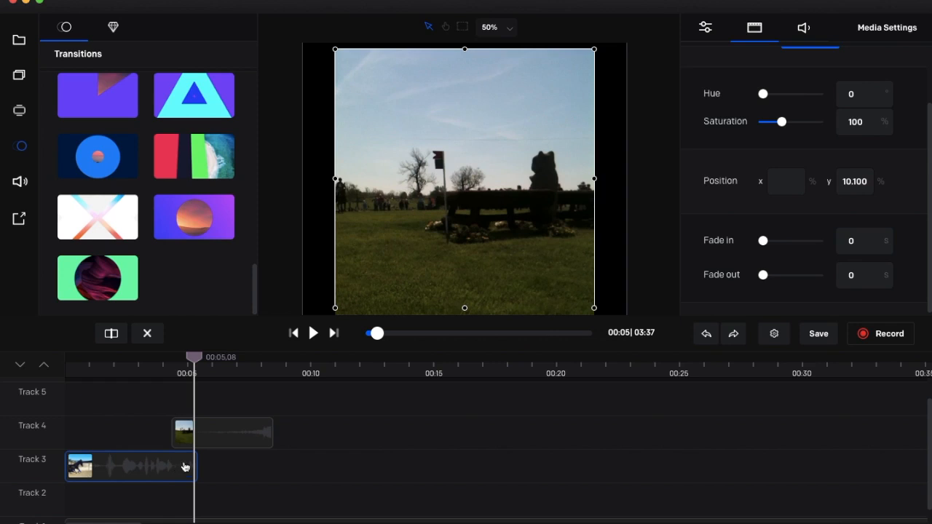
left_click(868, 275)
type(".5")
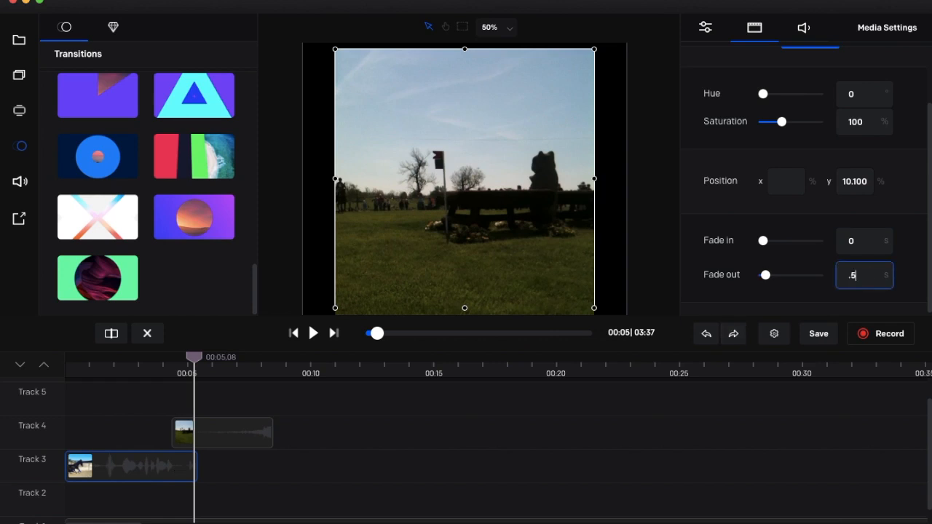
key("Return")
Play the sequence from the start to review the crossfade, then return the playhead to the overlap at 00:04,16.
left_click(206, 434)
left_click_drag(195, 358, 67, 358)
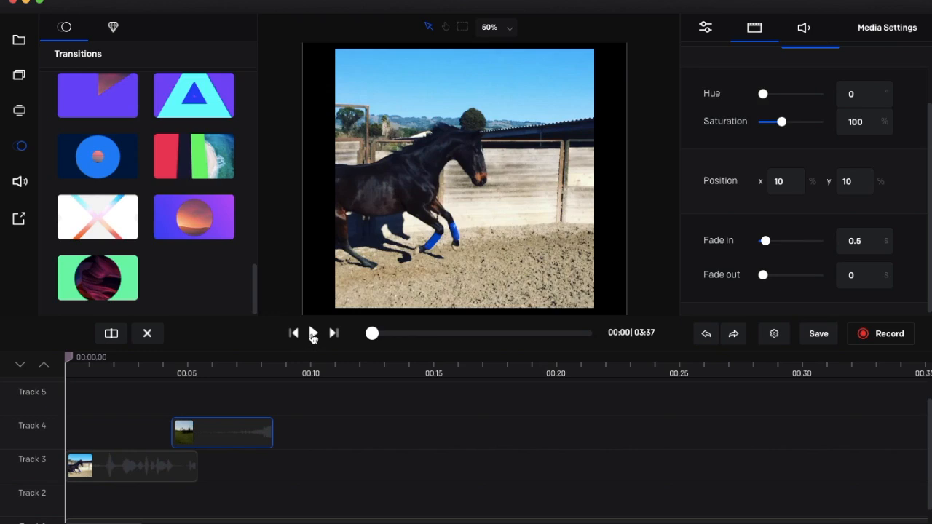
left_click(313, 333)
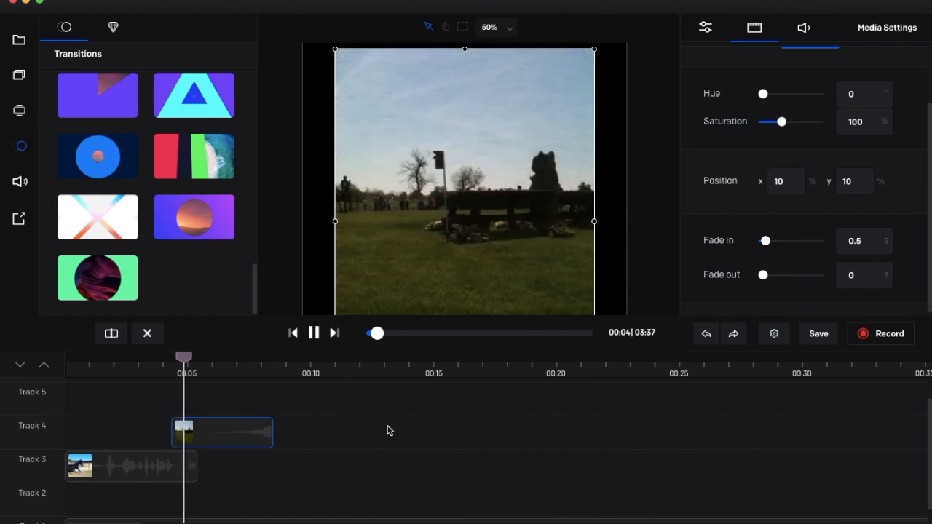
left_click(314, 334)
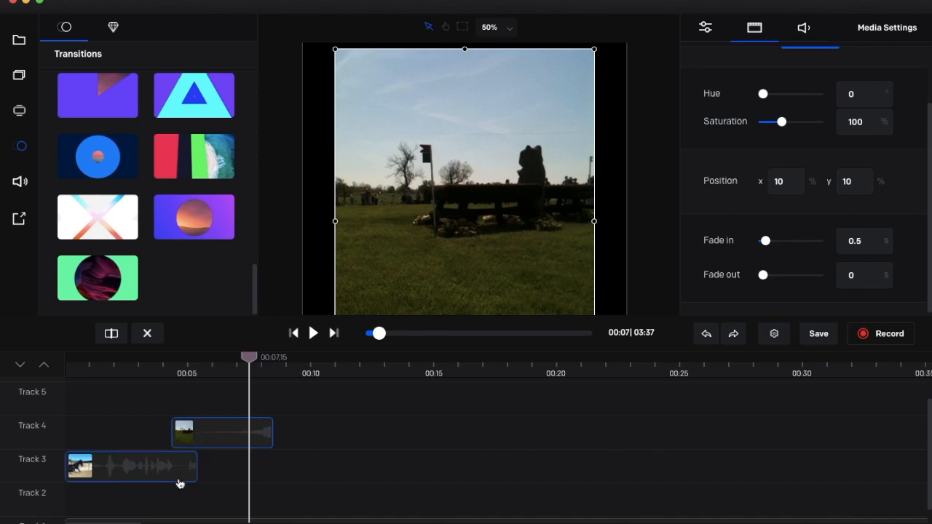
left_click_drag(248, 358, 178, 366)
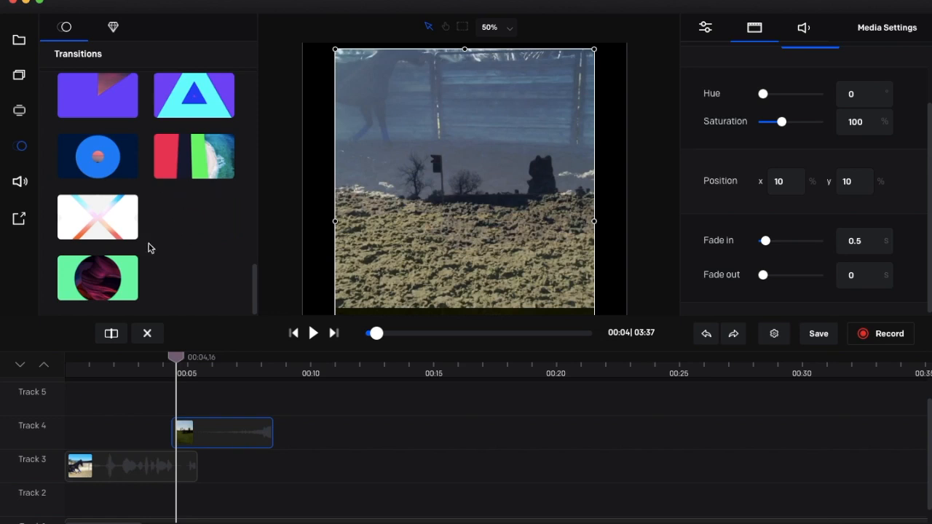
Browse the Animated Elements library from beginning to end, including its arrows, subscribe buttons, banners and social media icons.
scroll(146, 215, "up", 10)
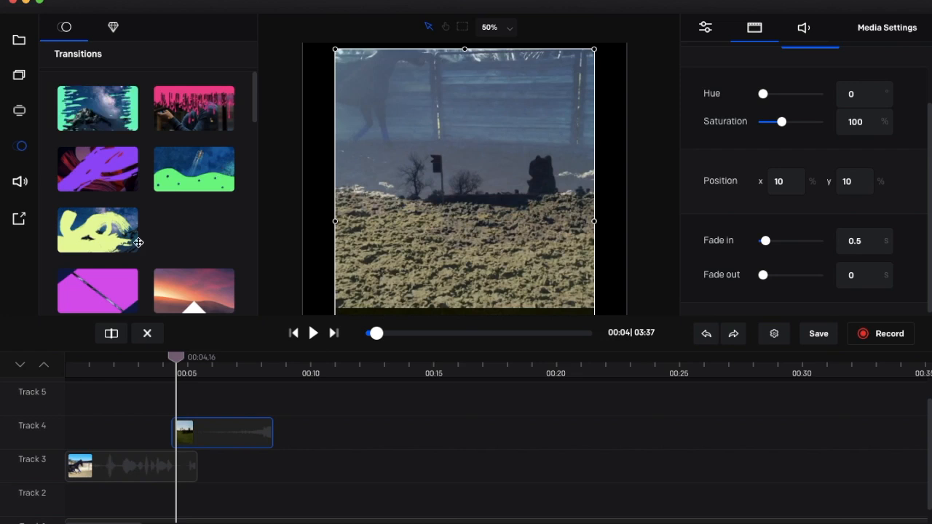
left_click(113, 28)
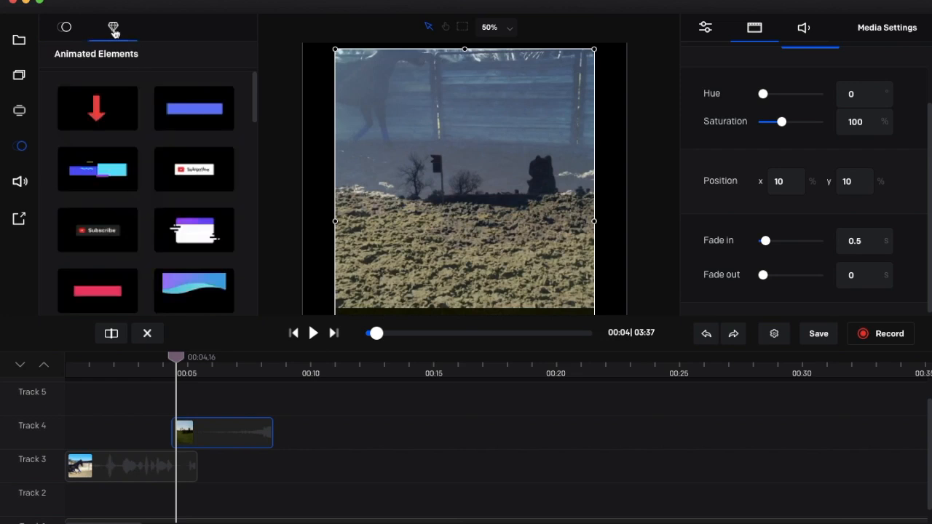
scroll(124, 140, "down", 5)
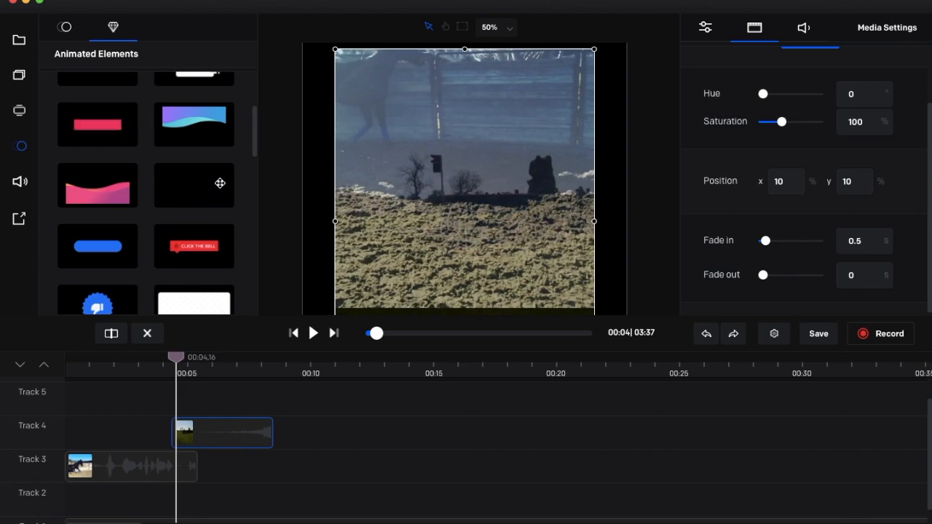
scroll(211, 183, "down", 2)
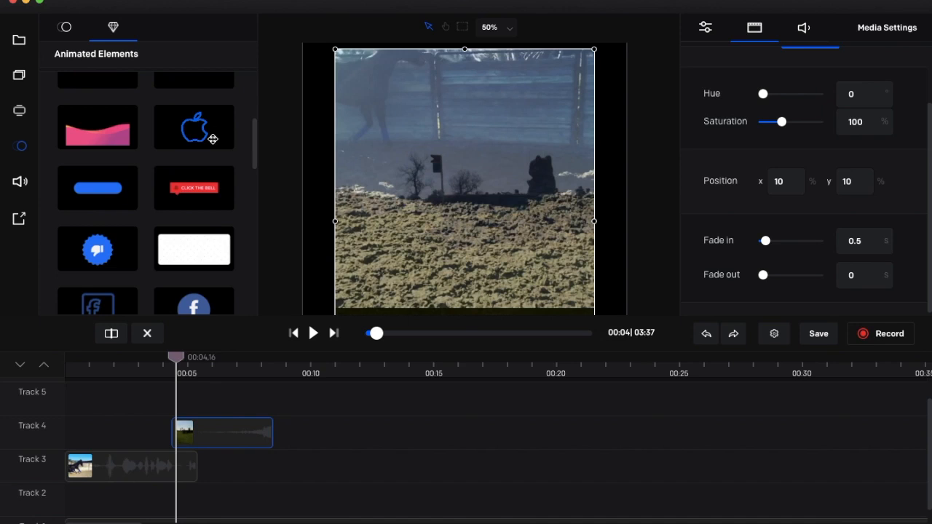
scroll(215, 136, "down", 3)
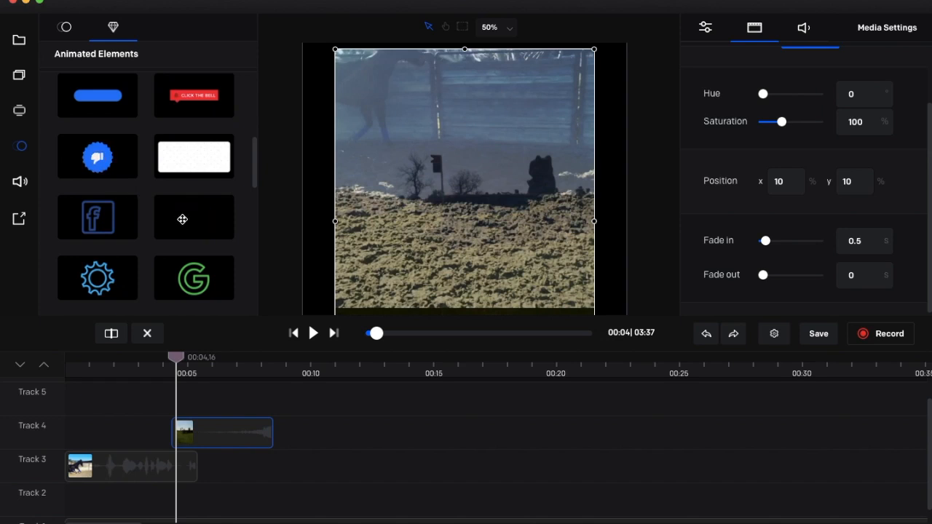
scroll(207, 226, "down", 4)
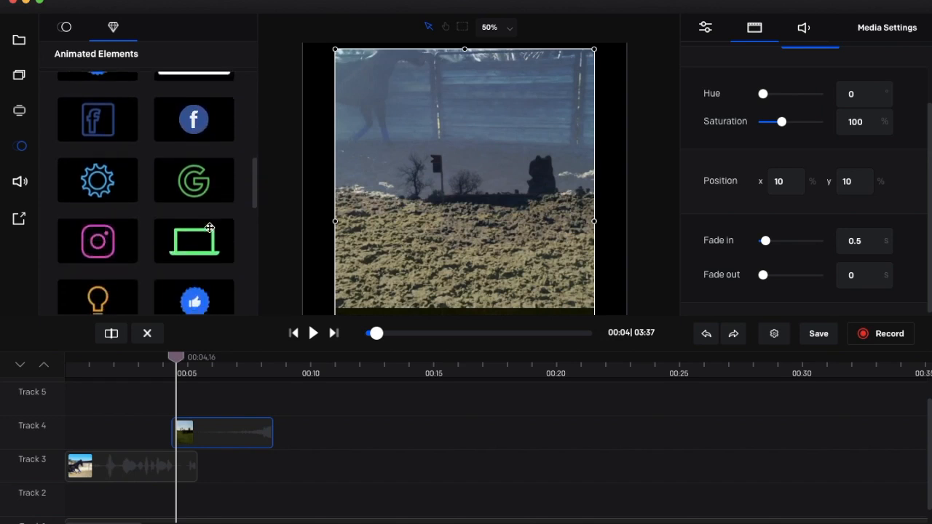
scroll(120, 240, "down", 2)
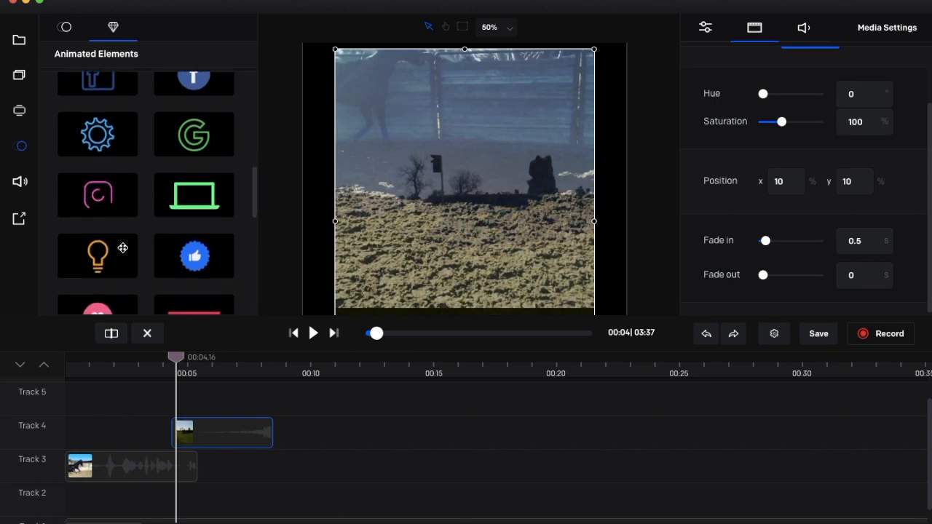
scroll(130, 233, "down", 4)
scroll(138, 229, "down", 8)
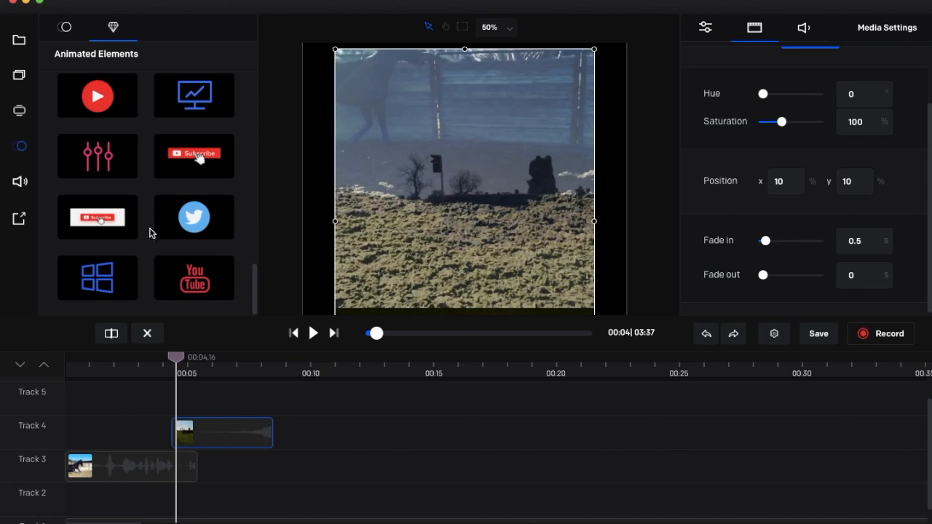
scroll(156, 232, "up", 12)
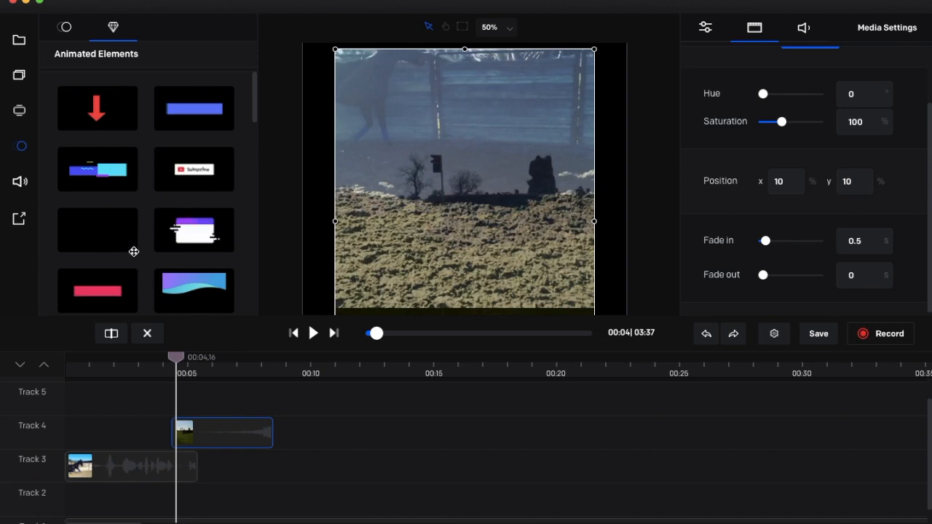
scroll(132, 252, "down", 2)
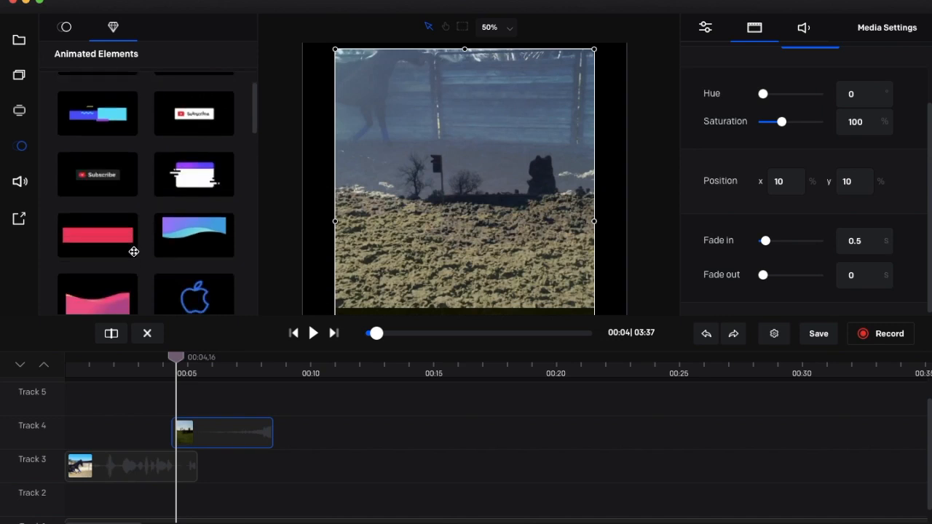
left_click(67, 29)
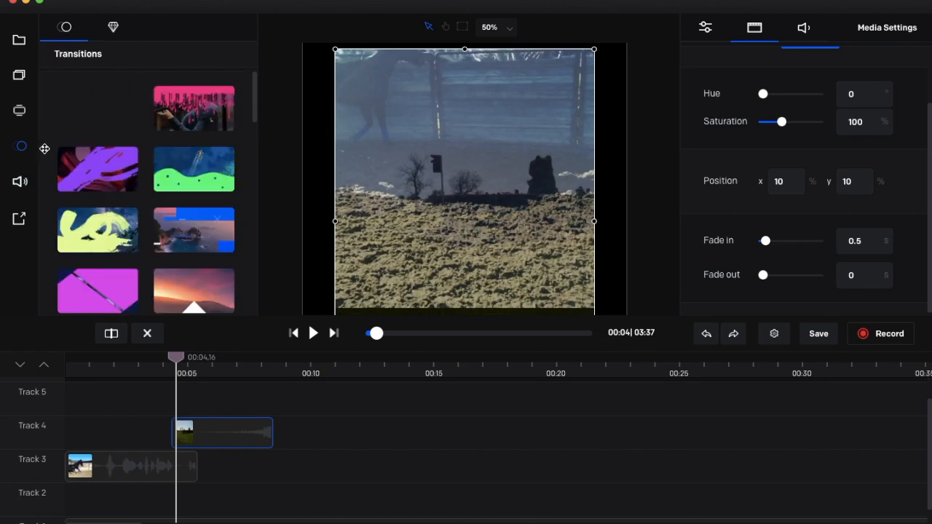
left_click(112, 27)
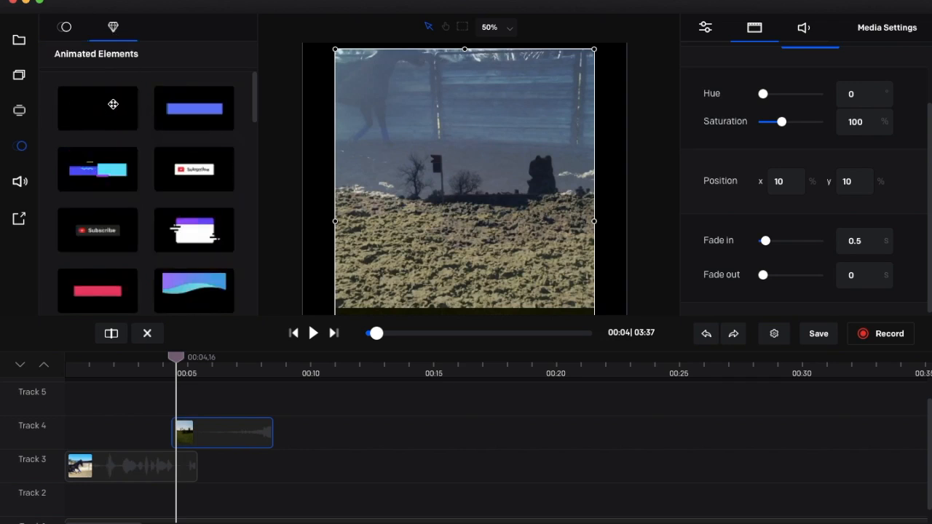
Add the red down-arrow element to Track 5 at 00:04,16, shrunk and positioned at about x 13%, y 17.8% on the canvas.
left_click_drag(111, 102, 218, 395)
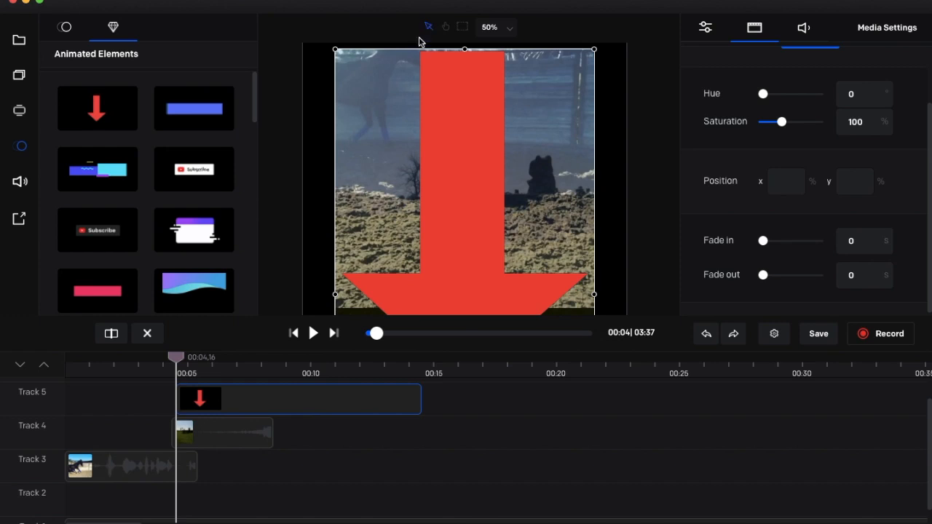
left_click_drag(334, 49, 543, 304)
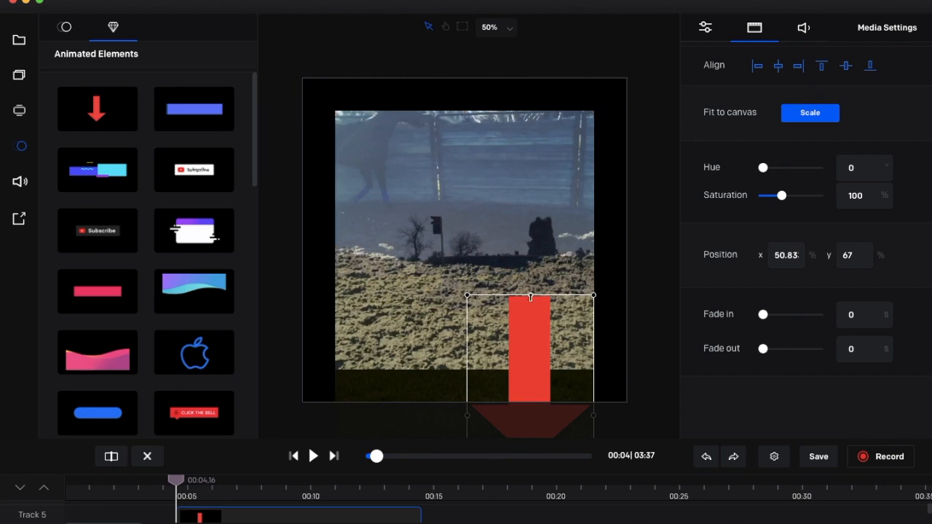
left_click_drag(531, 333, 386, 186)
scroll(377, 248, "down", 3)
scroll(377, 248, "up", 3)
scroll(377, 248, "down", 3)
scroll(378, 248, "up", 3)
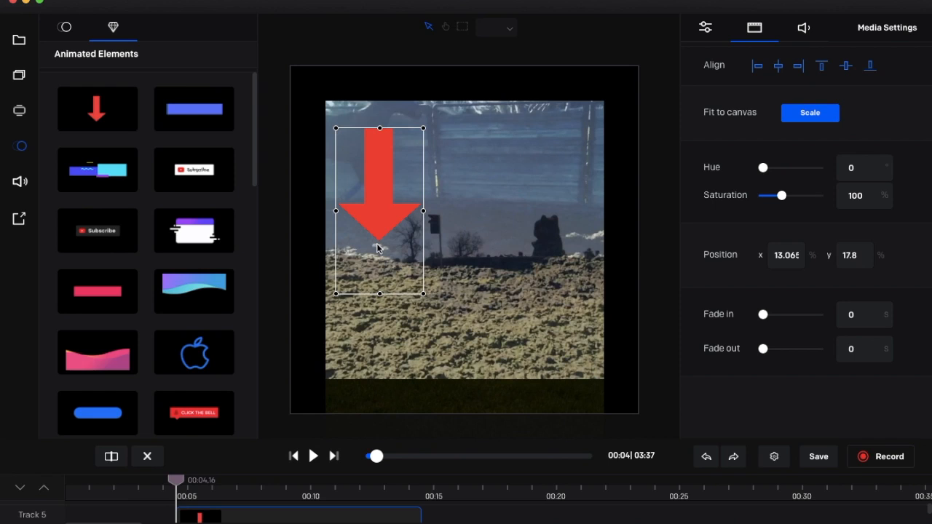
left_click_drag(598, 440, 595, 316)
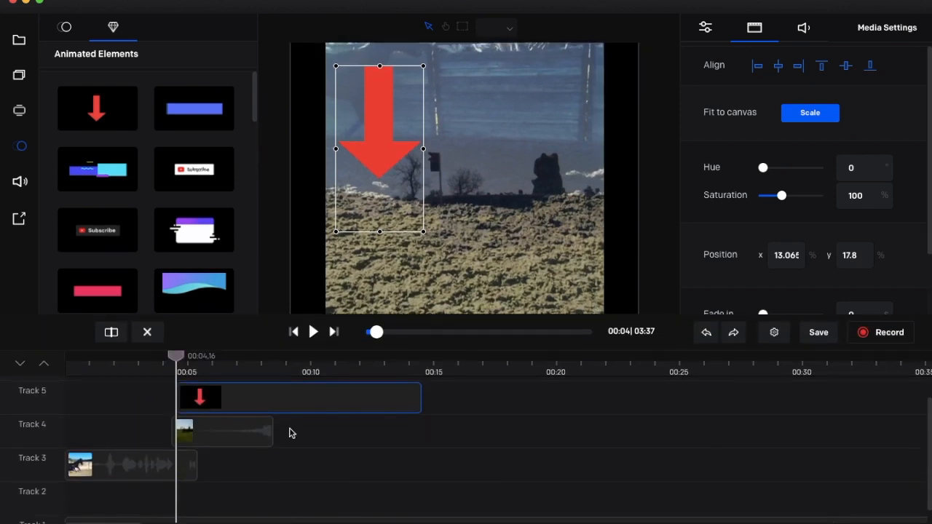
Shorten the red arrow clip on Track 5 to about 2.5 s and move it to start at about 00:02.
left_click_drag(291, 401, 215, 402)
left_click_drag(325, 396, 165, 395)
left_click_drag(177, 356, 50, 368)
left_click_drag(139, 401, 150, 403)
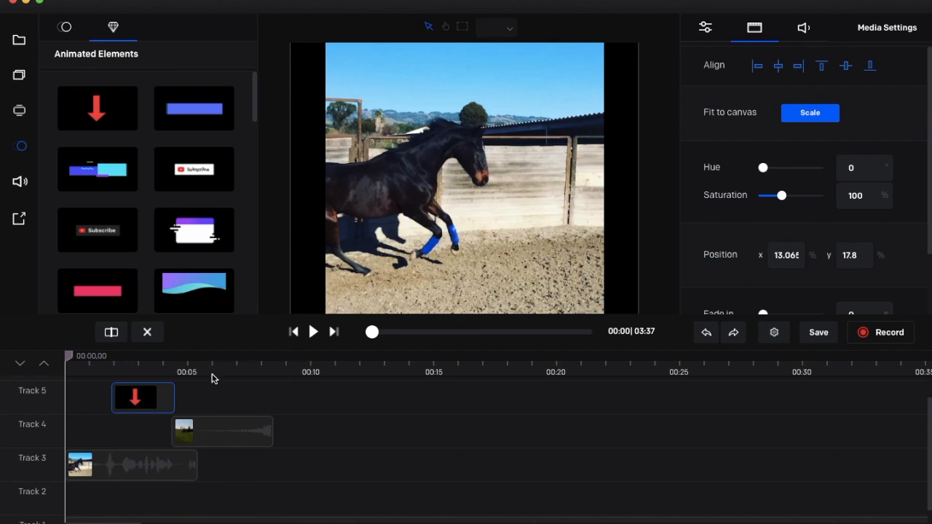
Play the sequence from the start to review the arrow overlay, and delete the arrow element from Track 5.
left_click(315, 333)
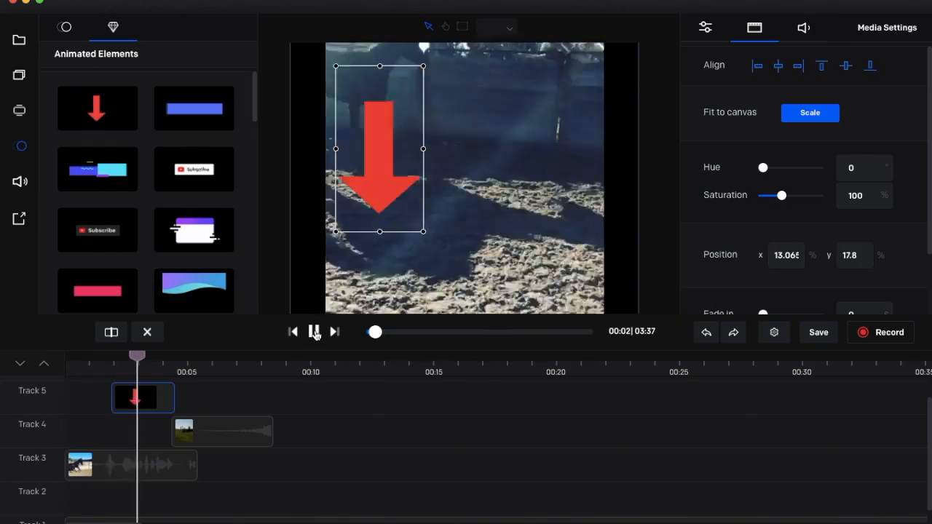
left_click(314, 333)
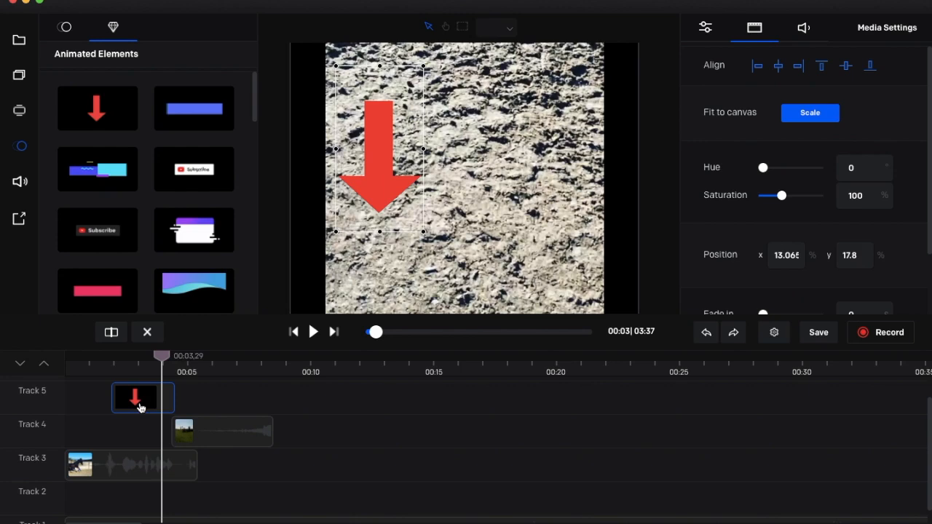
key("Delete")
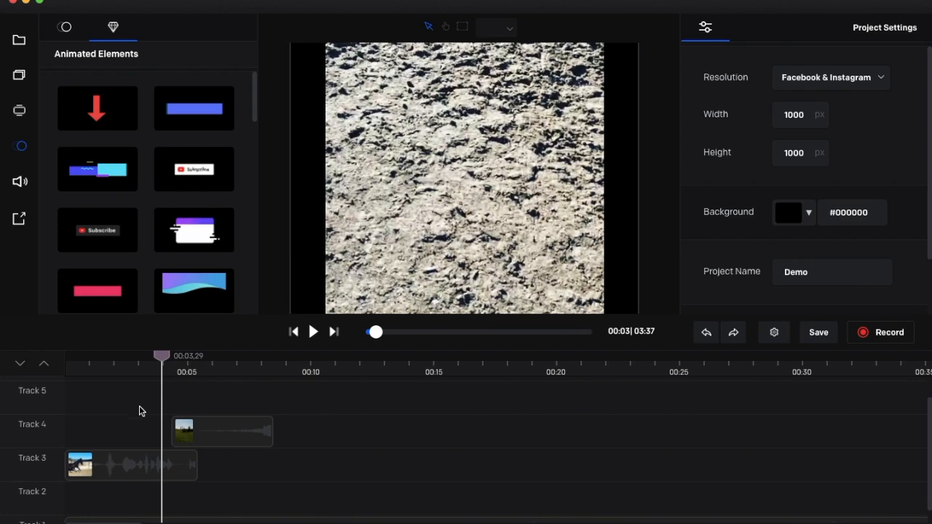
Browse the Music Library's track list from beginning to end.
left_click(19, 184)
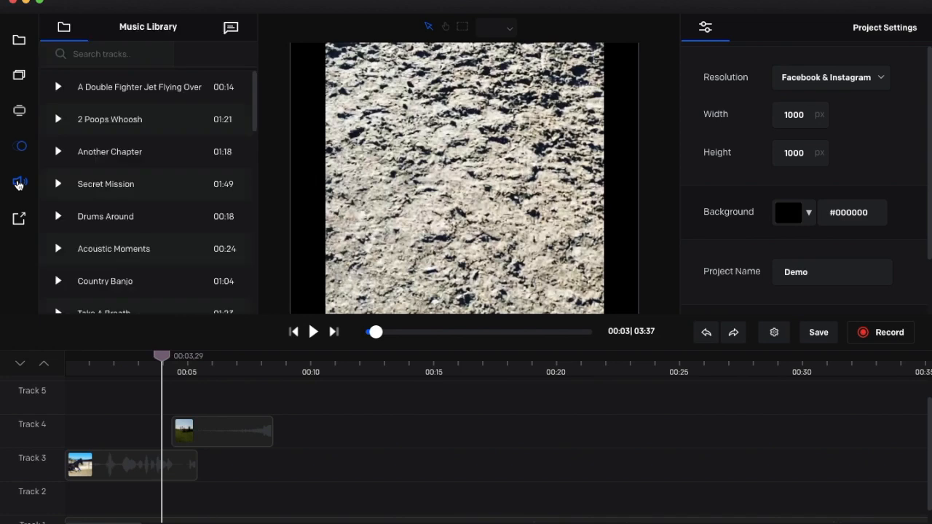
scroll(129, 151, "down", 15)
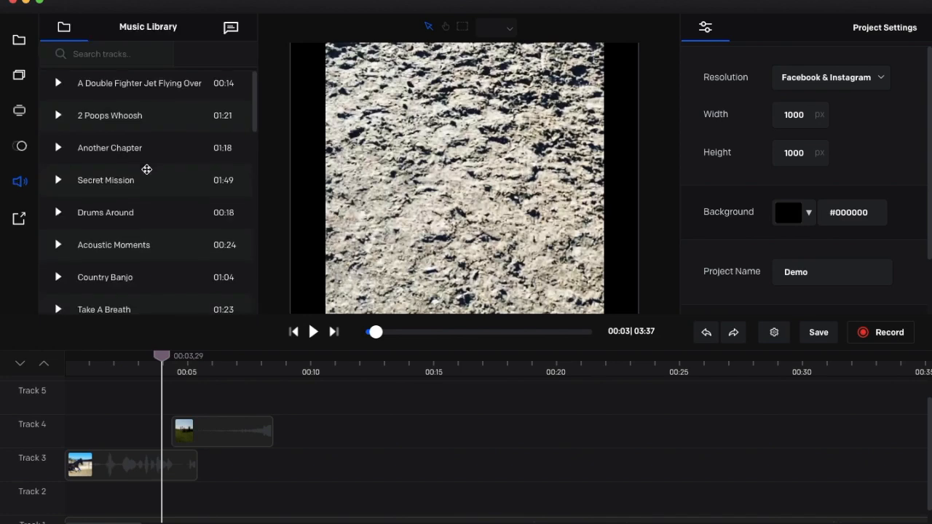
scroll(147, 170, "down", 3)
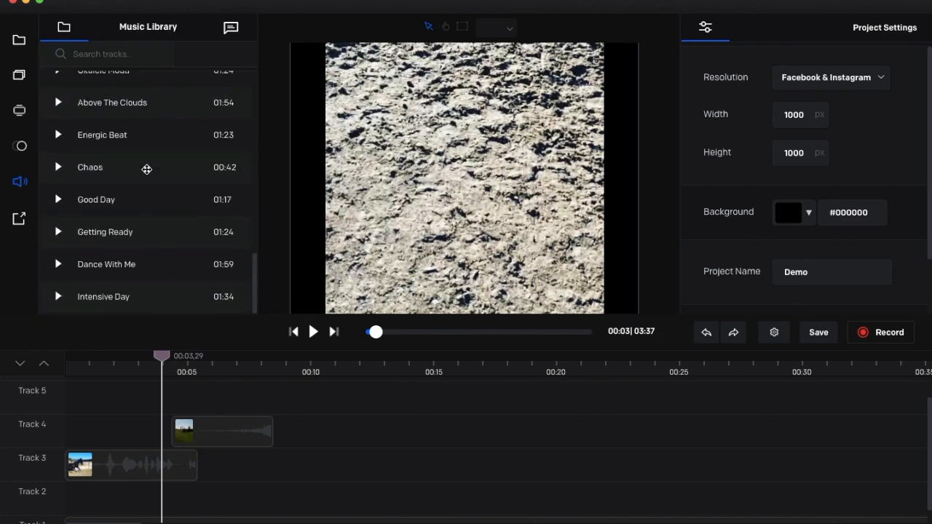
scroll(145, 168, "up", 18)
left_click_drag(146, 169, 215, 501)
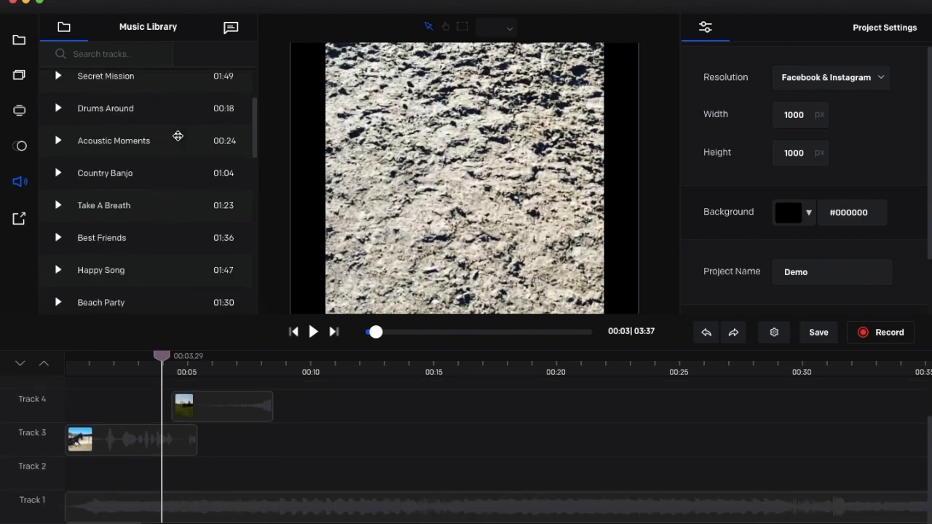
scroll(128, 256, "down", 5)
scroll(128, 259, "down", 3)
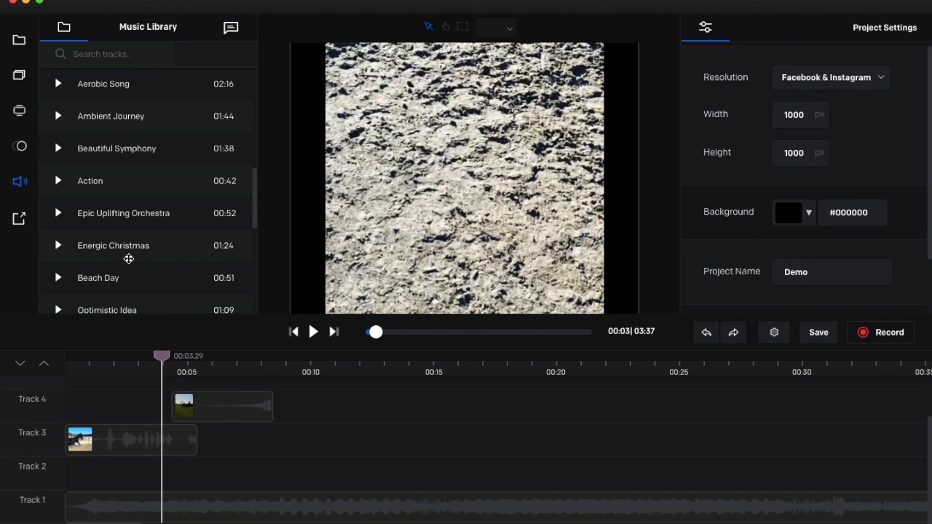
scroll(115, 244, "down", 3)
scroll(115, 245, "down", 1)
scroll(115, 245, "up", 10)
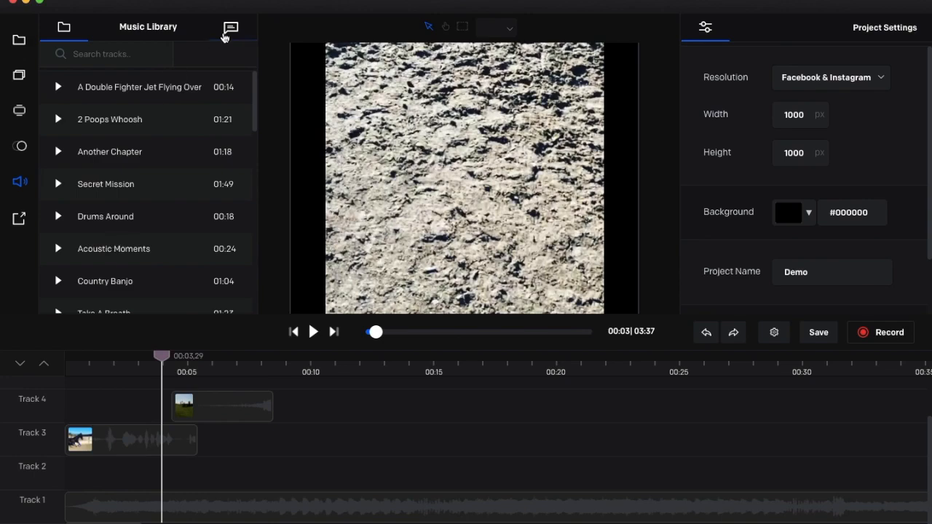
Look over the Text to speech tool and the Music Library again, ending in the empty speech script.
left_click(226, 36)
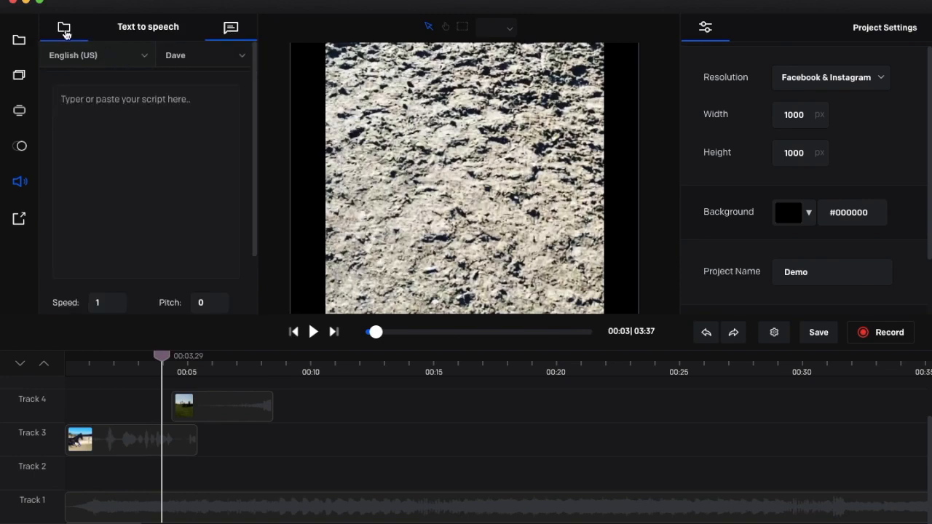
left_click(64, 32)
scroll(136, 168, "down", 5)
scroll(134, 263, "down", 5)
left_click(232, 35)
left_click(128, 97)
Set the volume of the horse clips on Tracks 3 and 4 and the audio on Track 1 to 0%.
left_click(125, 437)
left_click(805, 31)
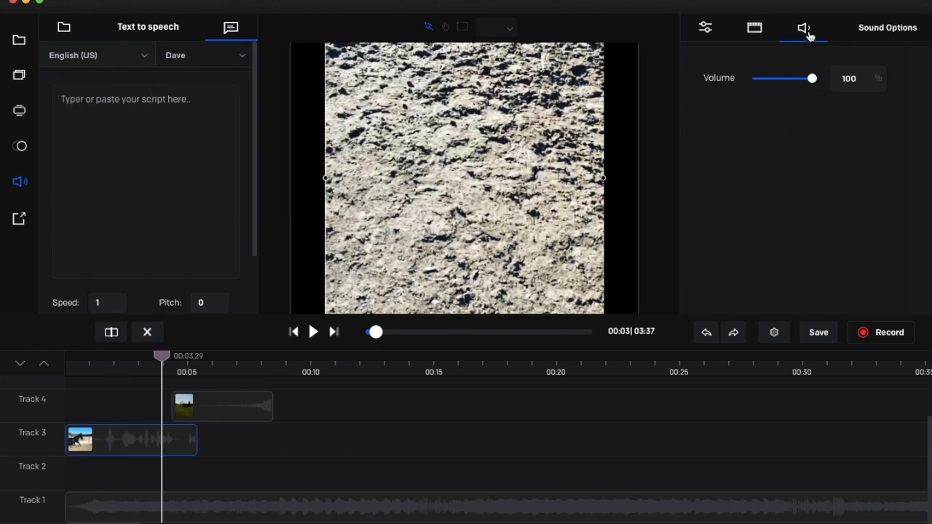
left_click_drag(812, 78, 708, 77)
left_click(251, 411)
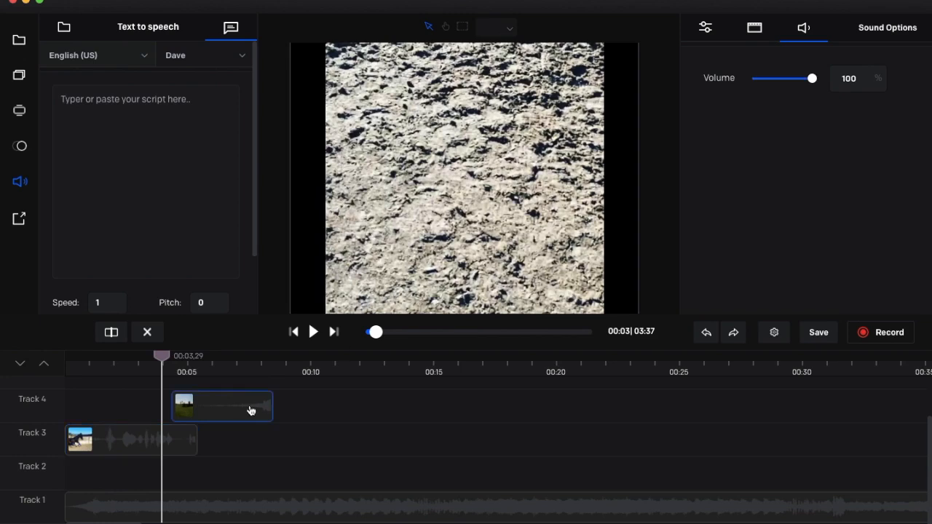
left_click_drag(812, 78, 732, 79)
left_click(249, 503)
left_click_drag(812, 79, 728, 88)
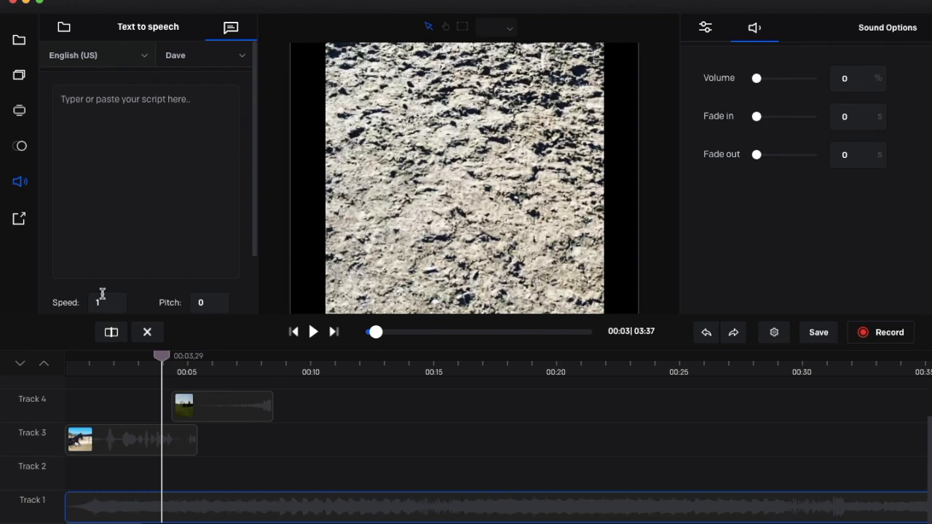
With the playhead at the start, set the text-to-speech language to English (Australia) and write the script "Hey My name is michelle".
left_click_drag(162, 355, 54, 354)
left_click(121, 114)
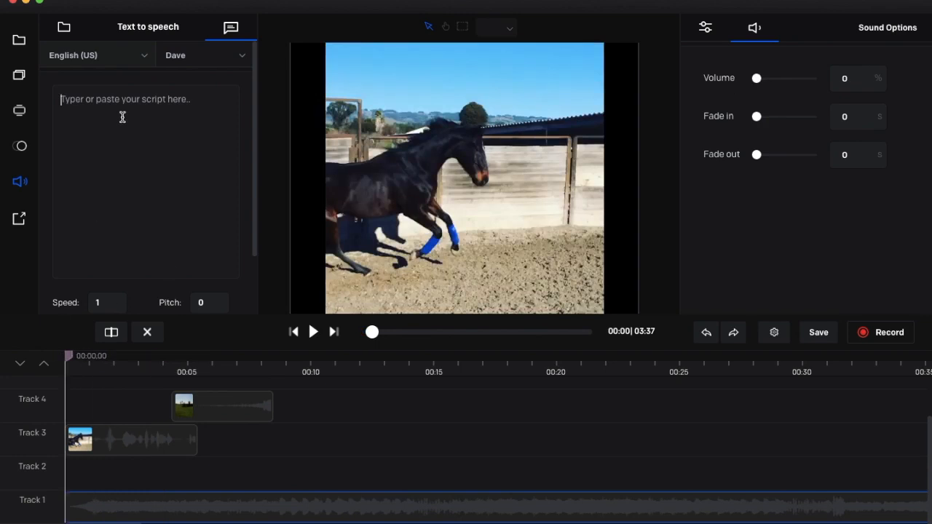
left_click(131, 50)
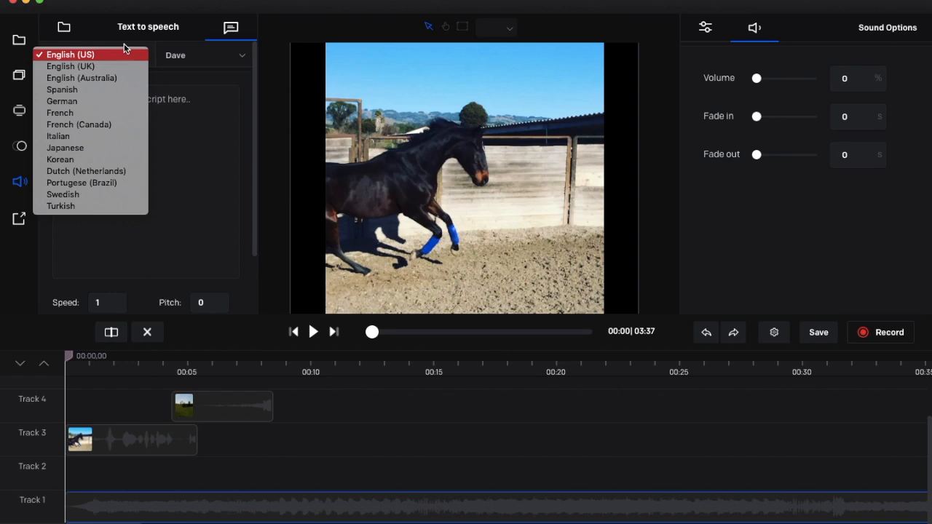
left_click(115, 76)
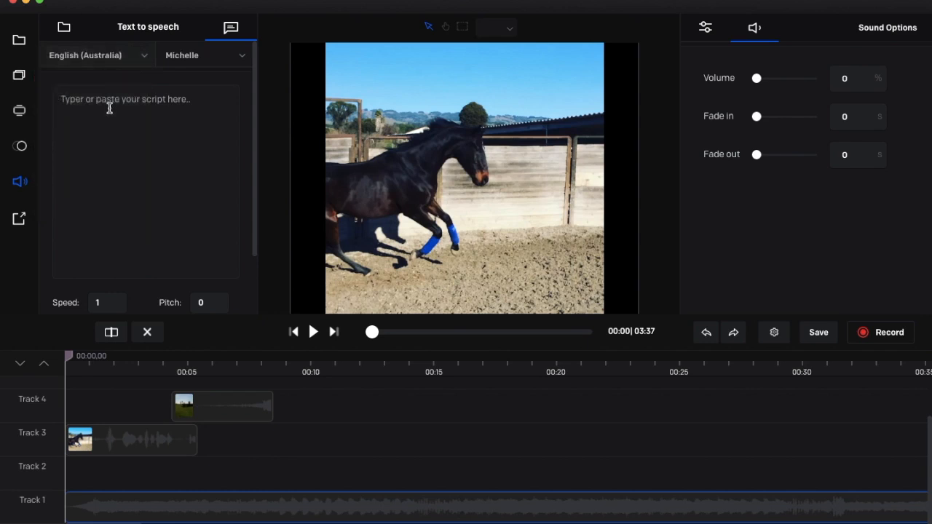
type("Hey")
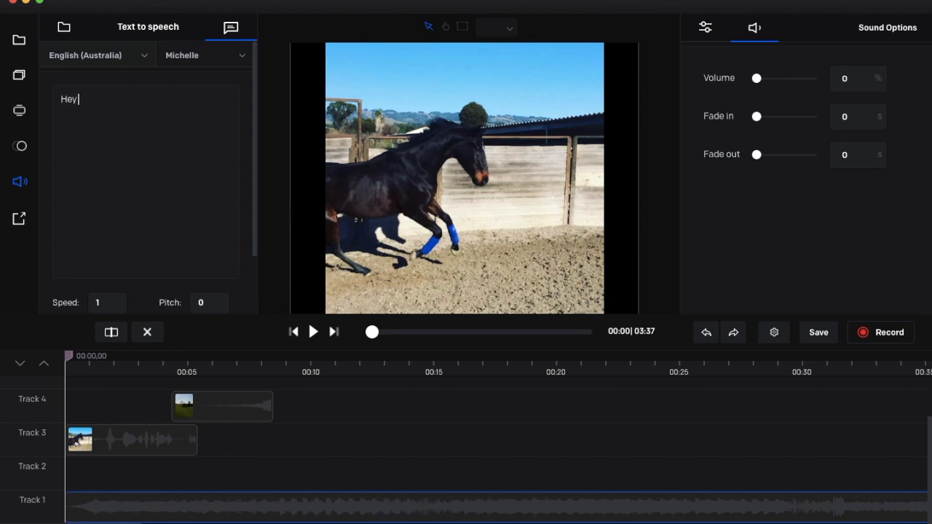
type(" My name is michelle")
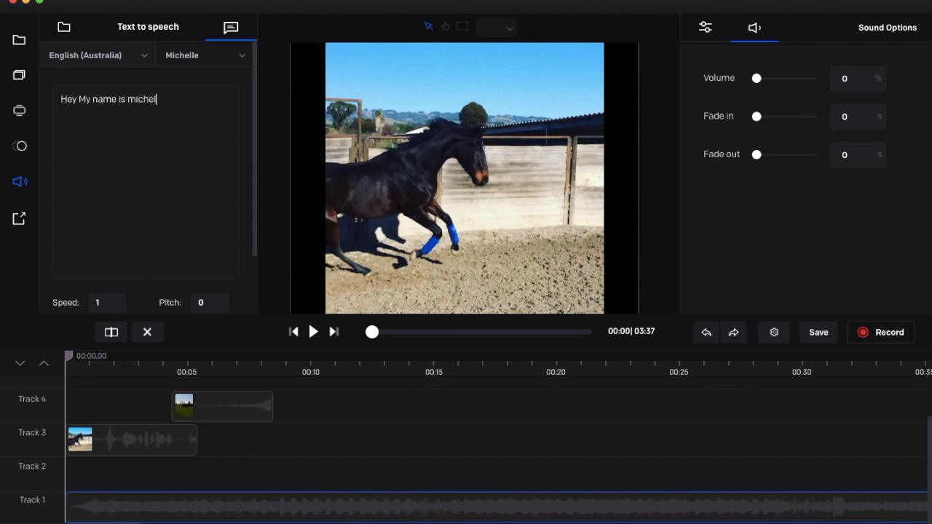
Switch the speech voice to Shaun and replace the name at the end of the script with "shaun".
key("BackSpace")
key("BackSpace")
key("BackSpace")
key("BackSpace")
key("BackSpace")
key("BackSpace")
key("BackSpace")
key("BackSpace")
key("BackSpace")
left_click(222, 56)
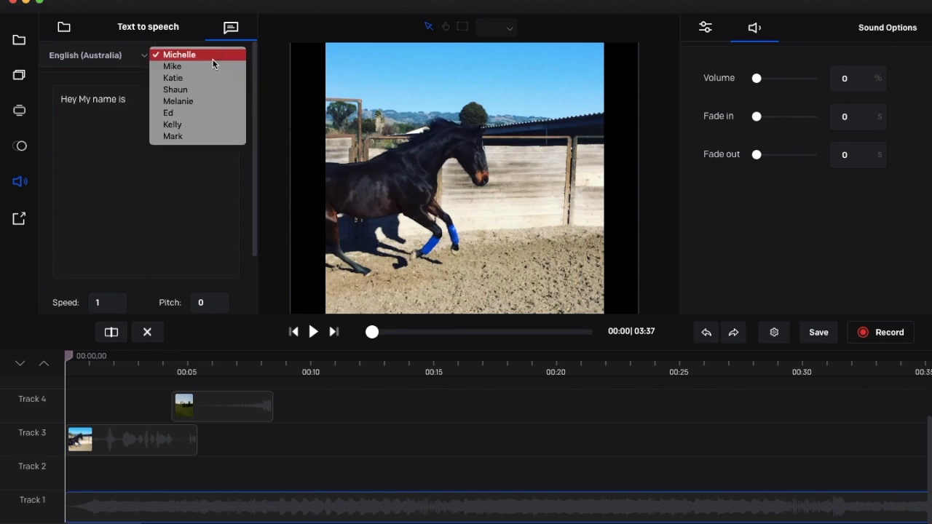
left_click(191, 90)
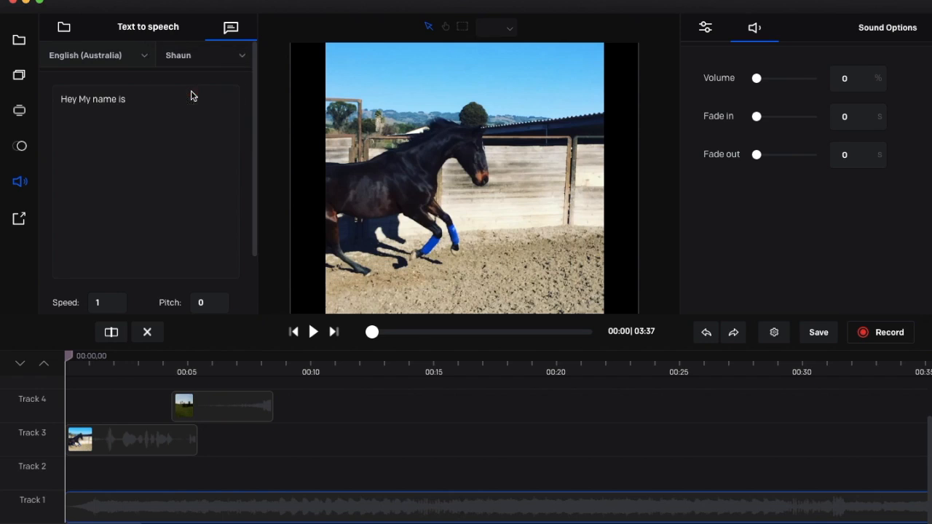
left_click(161, 103)
type("shaun")
Generate the speech at speed 1 and pitch 0, add it to the timeline on Track 7, and play it back.
scroll(214, 191, "down", 2)
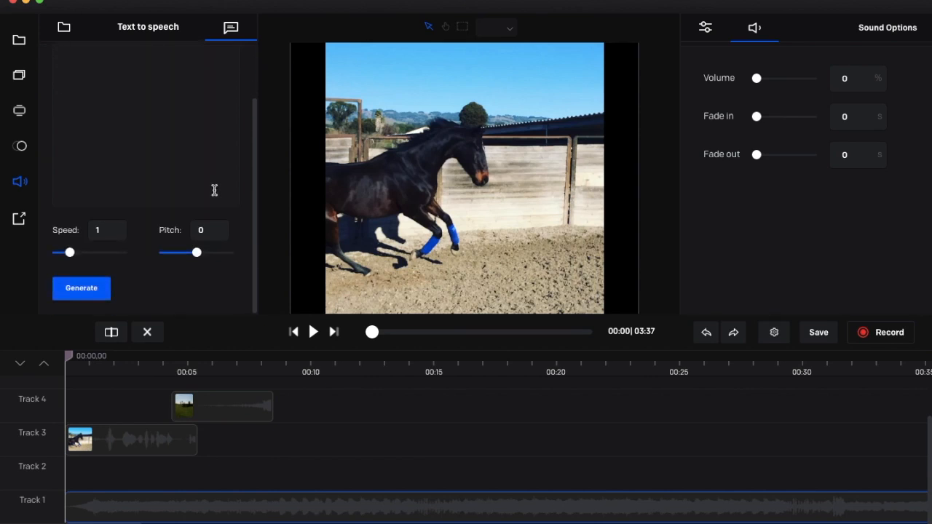
left_click(86, 294)
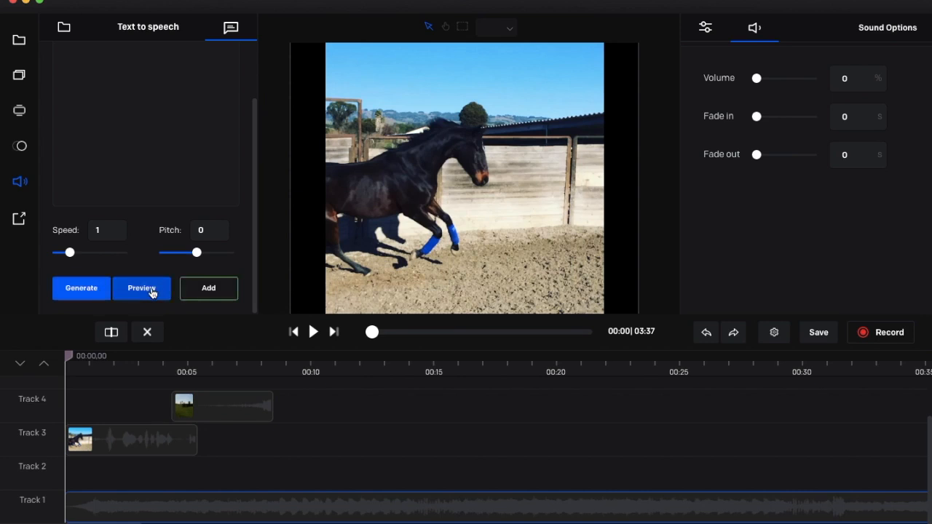
left_click(208, 291)
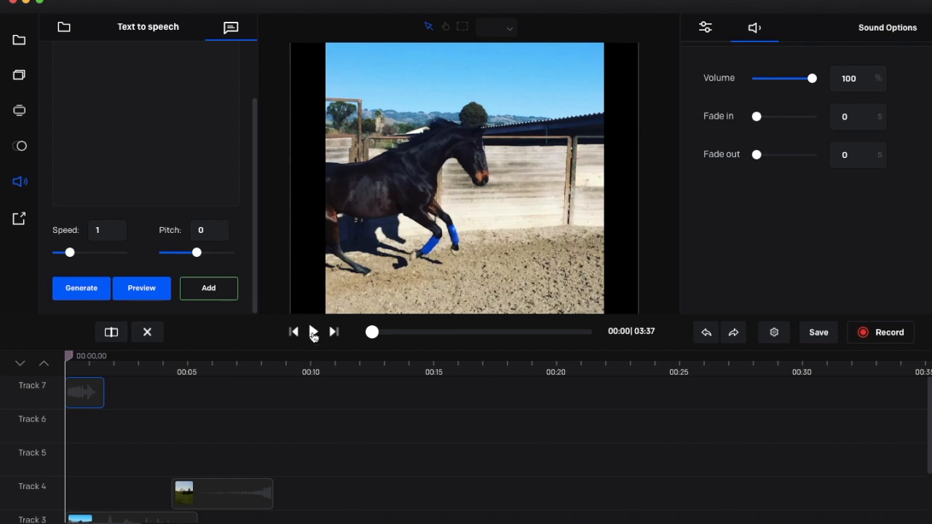
left_click(314, 332)
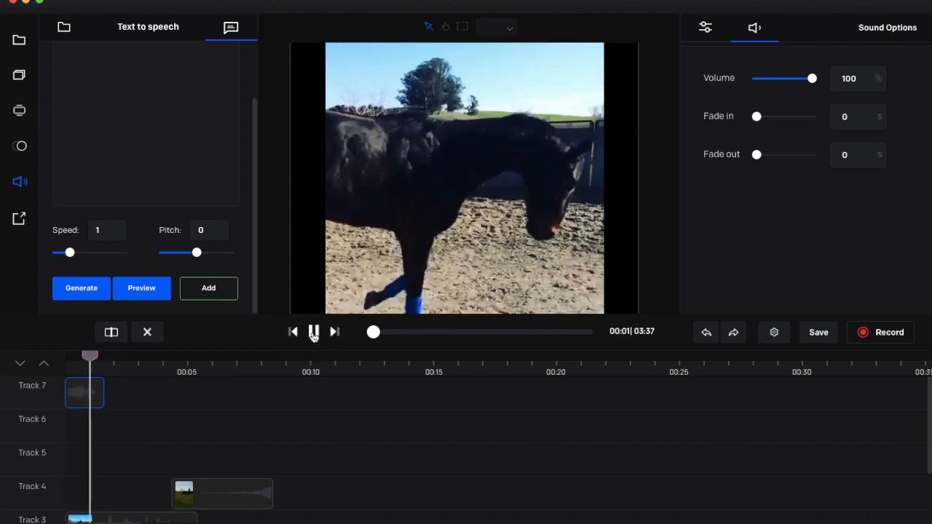
left_click(313, 332)
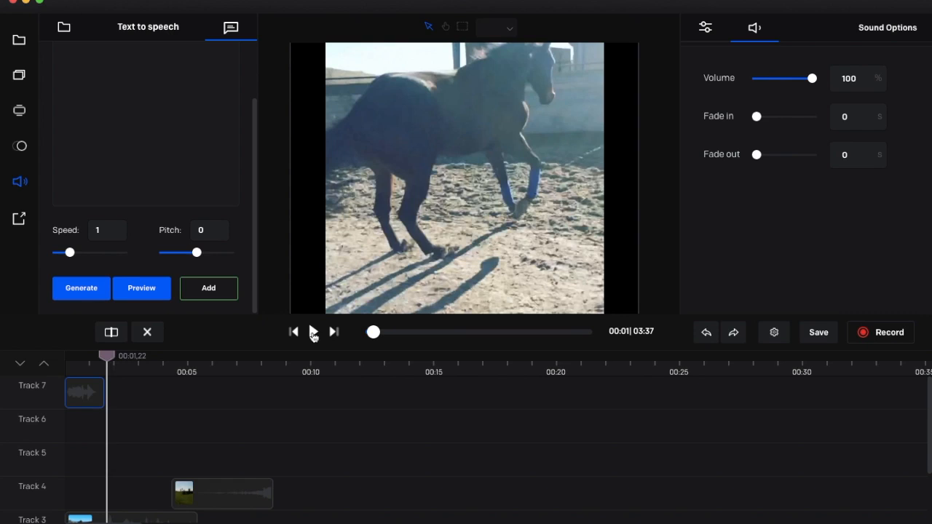
Delete the generated speech clip from Track 7.
scroll(177, 131, "up", 3)
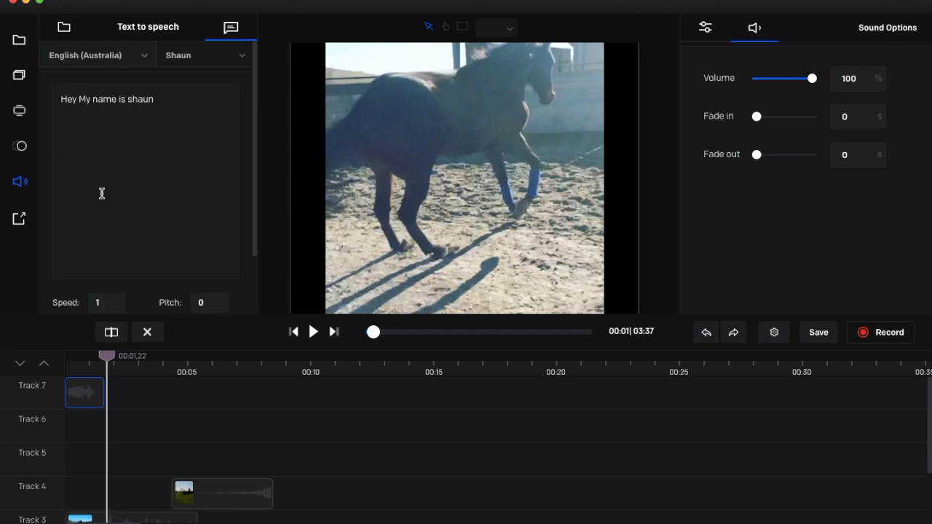
scroll(161, 212, "down", 3)
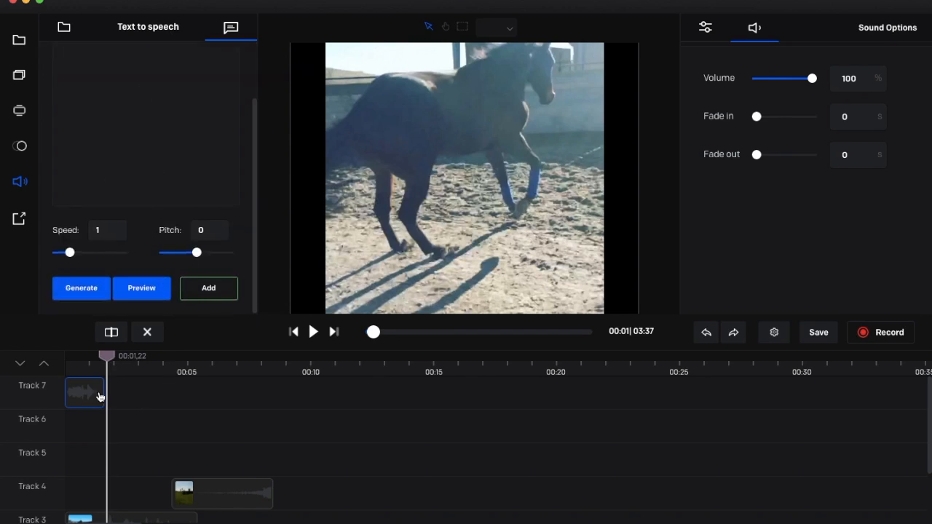
key("Delete")
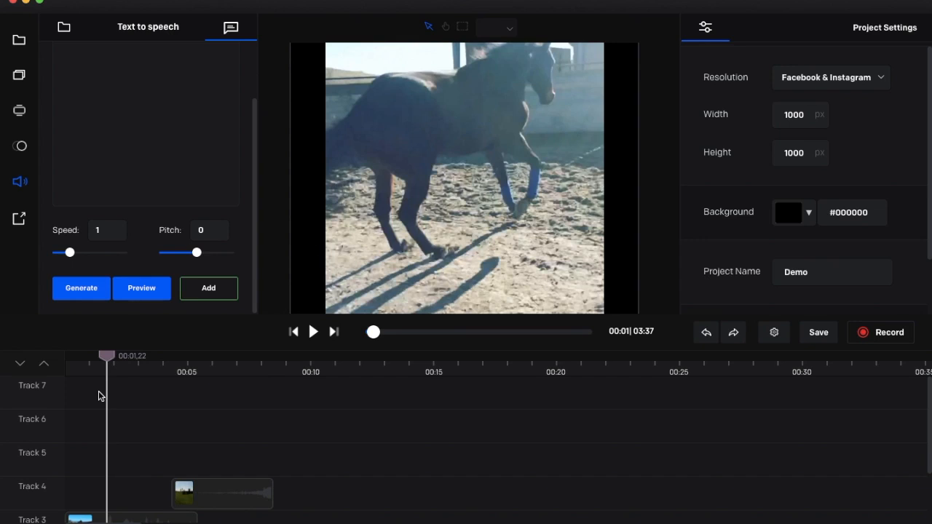
Review the text-to-speech script, speed, pitch and available language options.
scroll(137, 197, "up", 2)
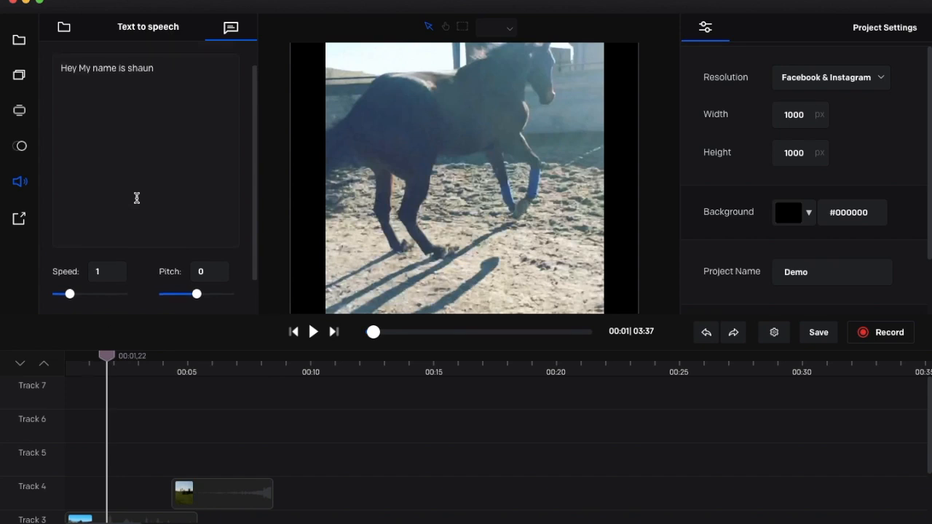
scroll(136, 230, "down", 2)
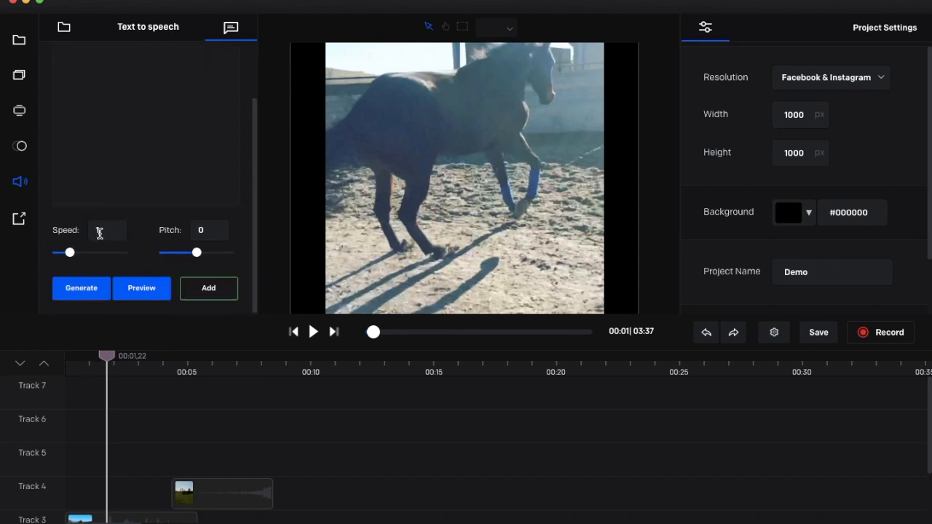
scroll(168, 146, "up", 2)
scroll(168, 145, "up", 2)
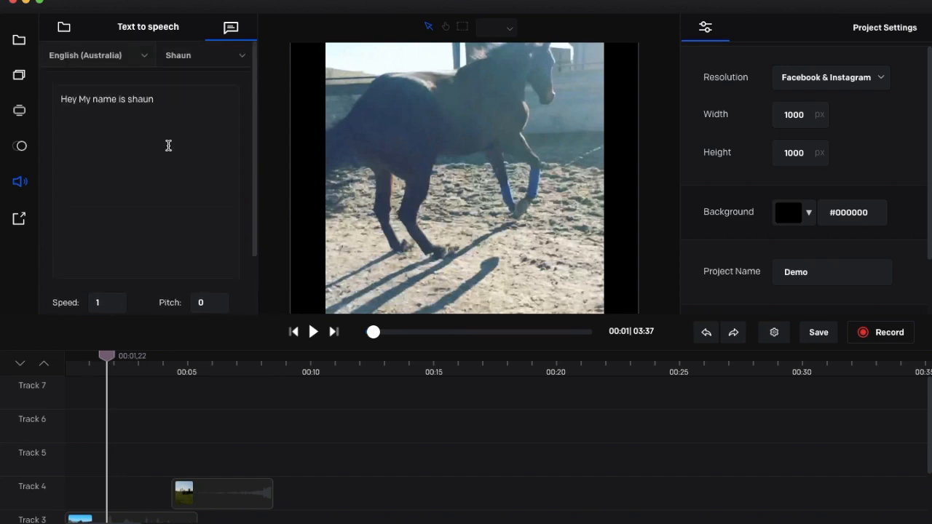
left_click(150, 56)
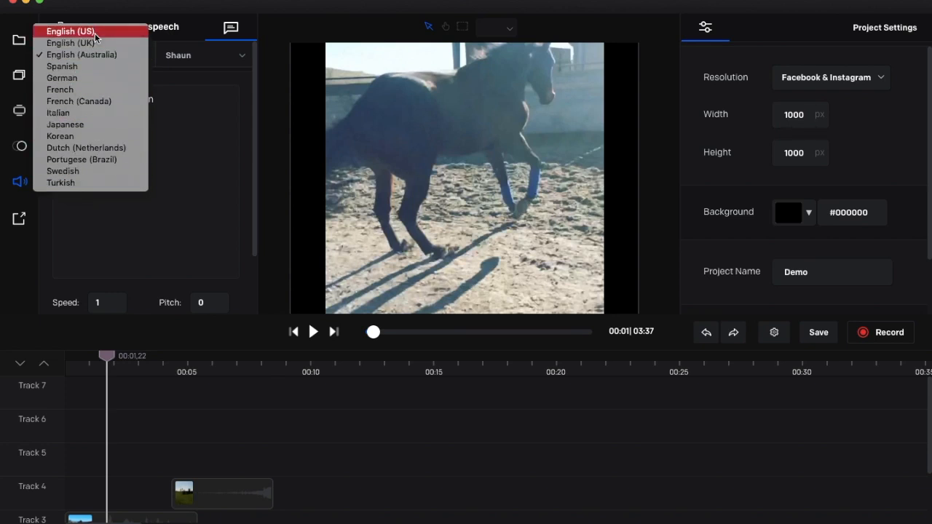
left_click(198, 100)
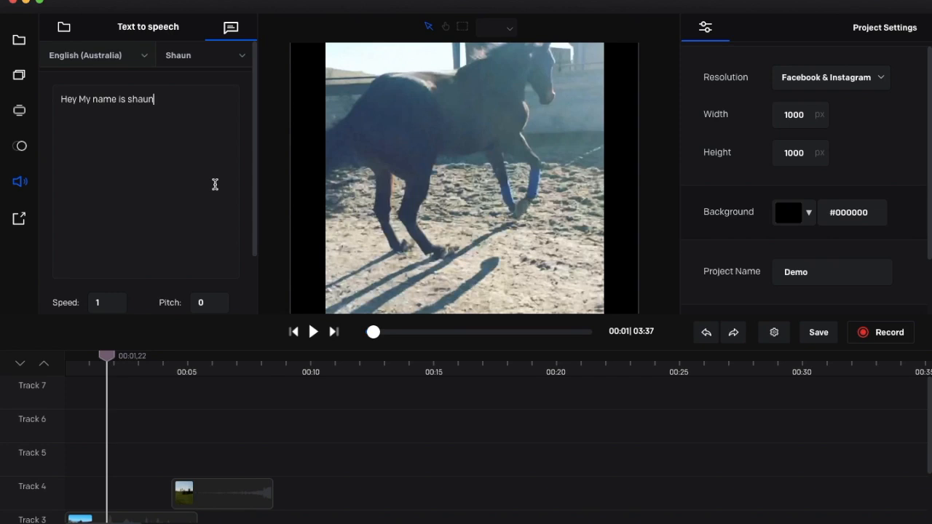
Examine the Publish video and Export to Vidello options, and open the save location dialog for the video, then cancel it.
left_click(19, 219)
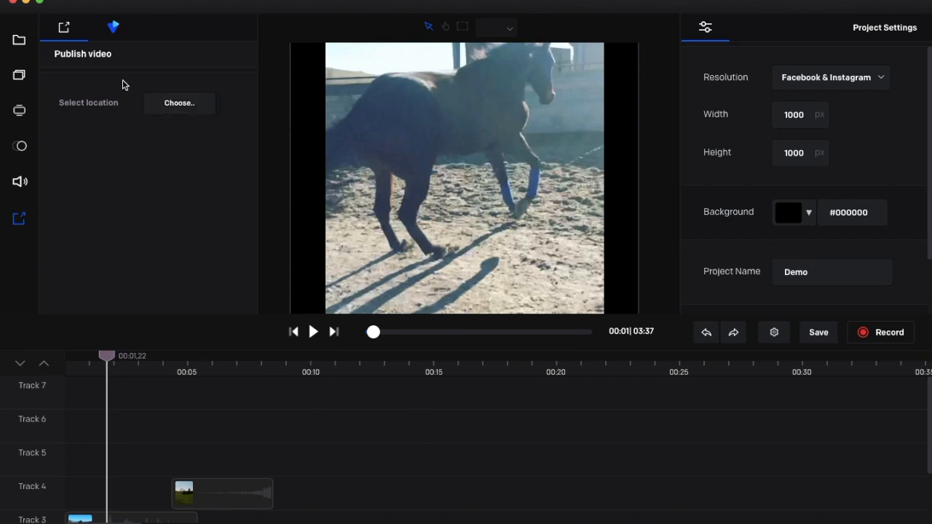
left_click(113, 29)
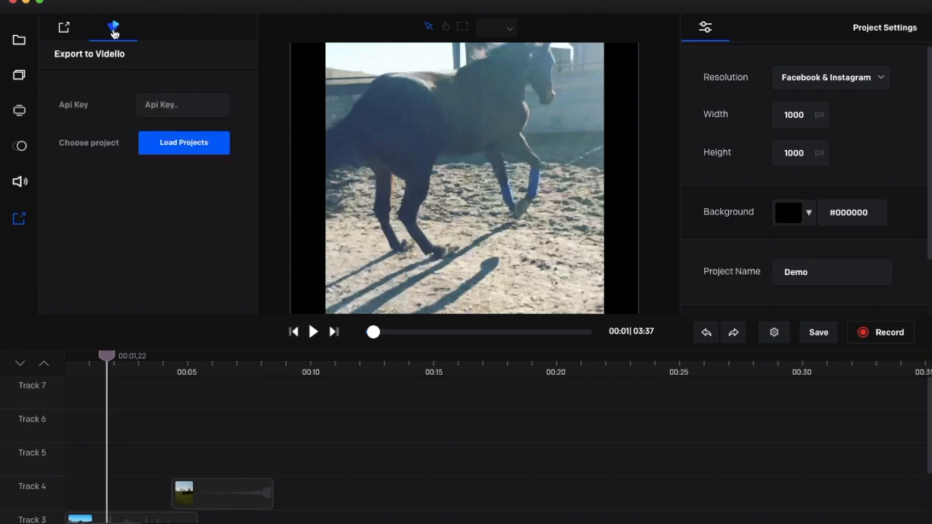
left_click(64, 29)
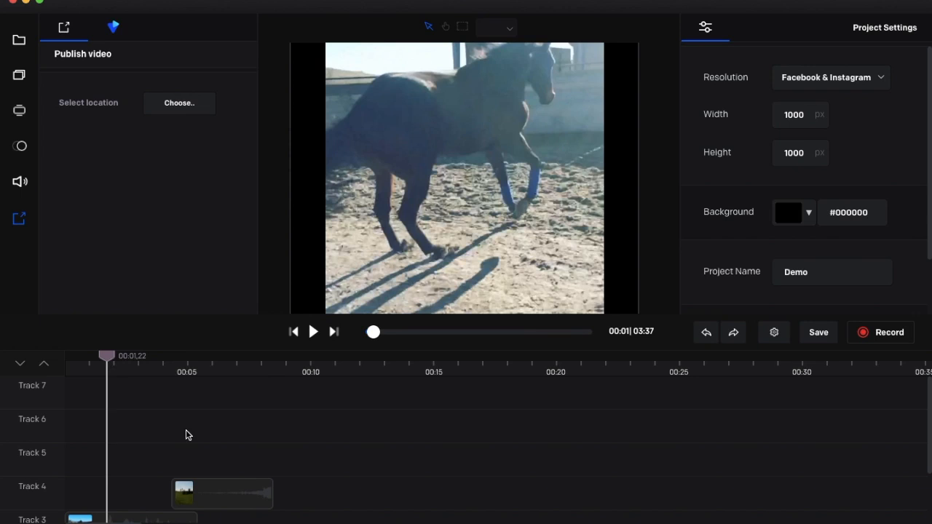
left_click(182, 110)
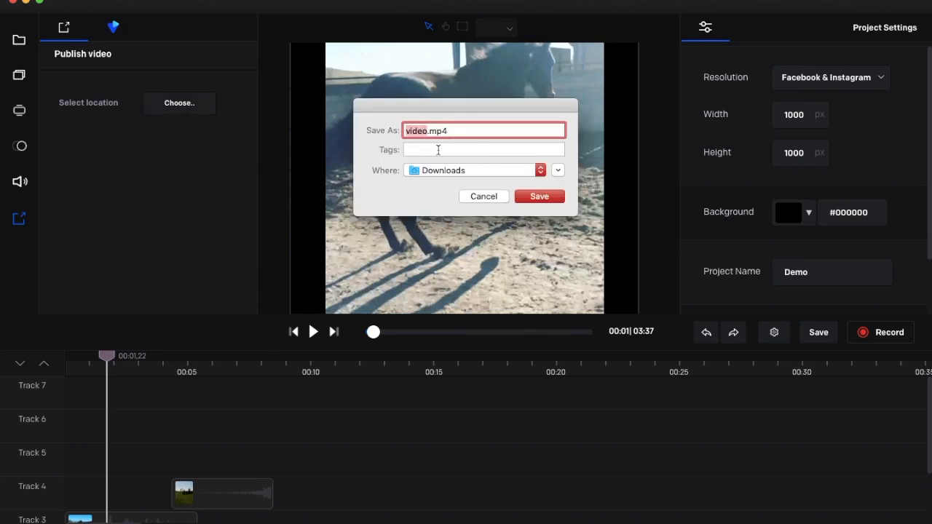
left_click(483, 196)
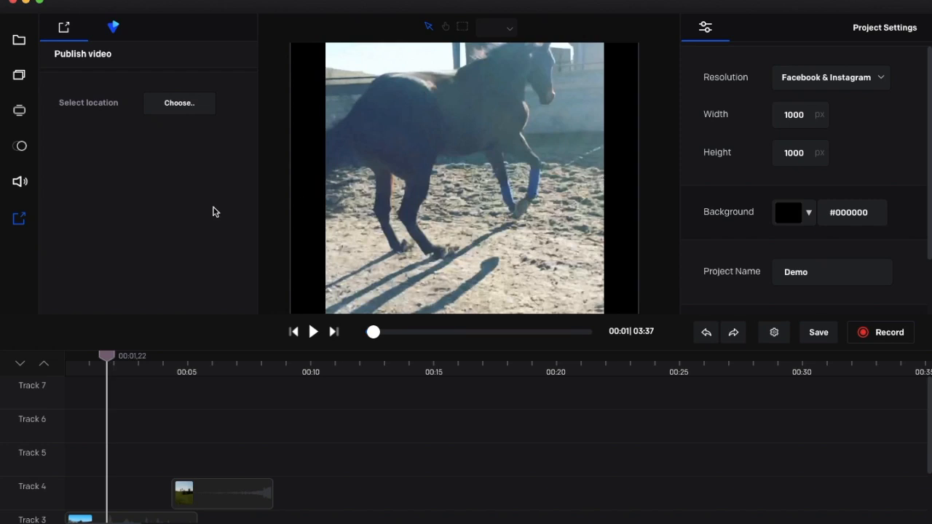